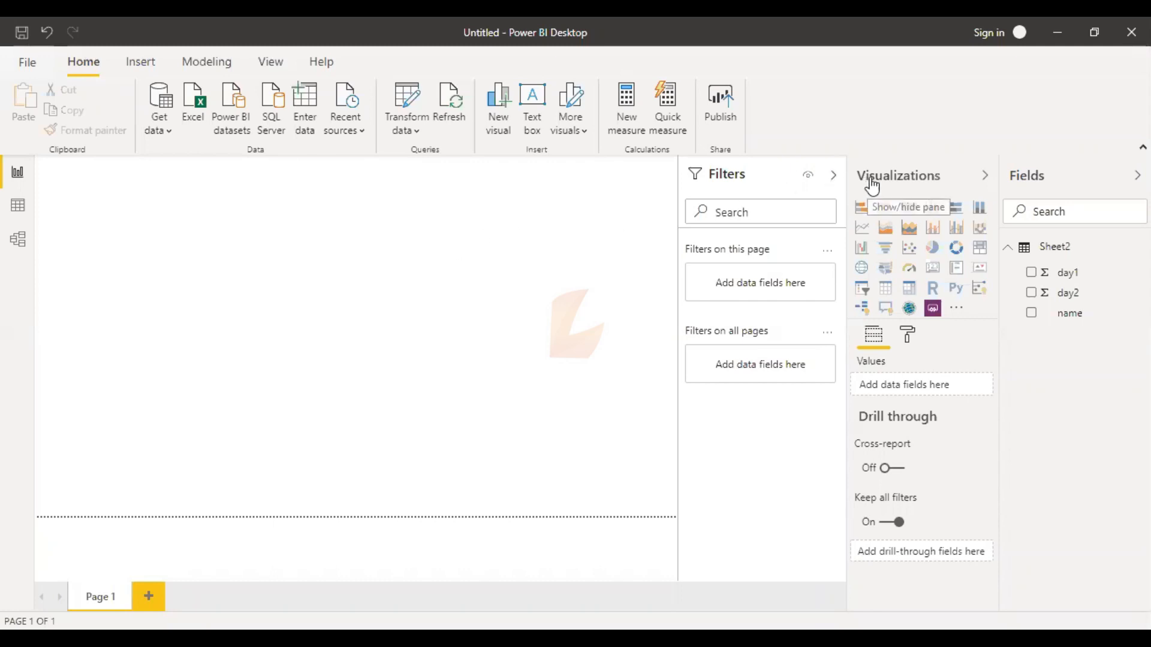
# - Create an enlarged 100% stacked bar chart that plots day1 and day2 by name from Sheet2
pyautogui.click(957, 210)
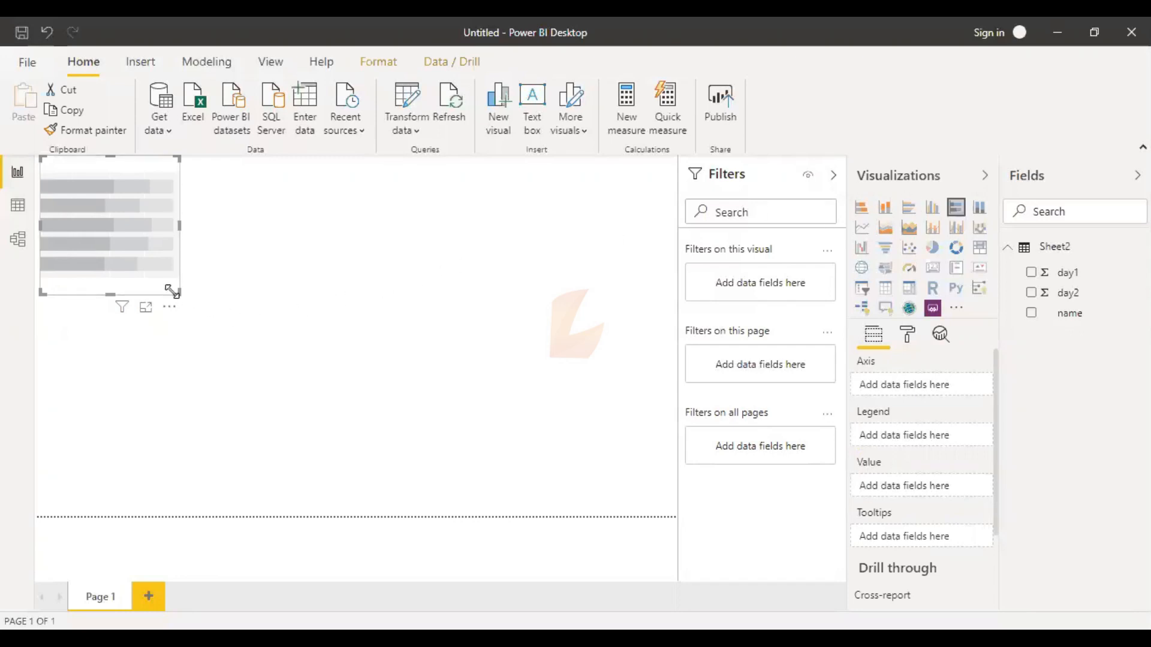
pyautogui.moveTo(174, 292); pyautogui.dragTo(617, 508)
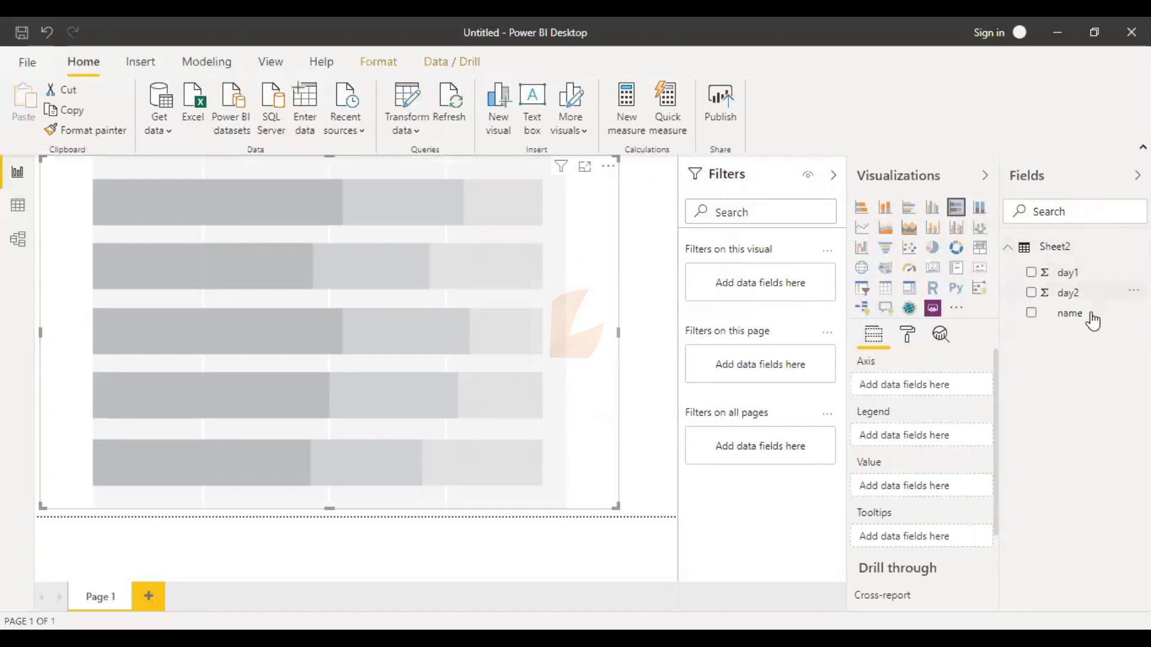
pyautogui.click(1031, 273)
pyautogui.click(1032, 293)
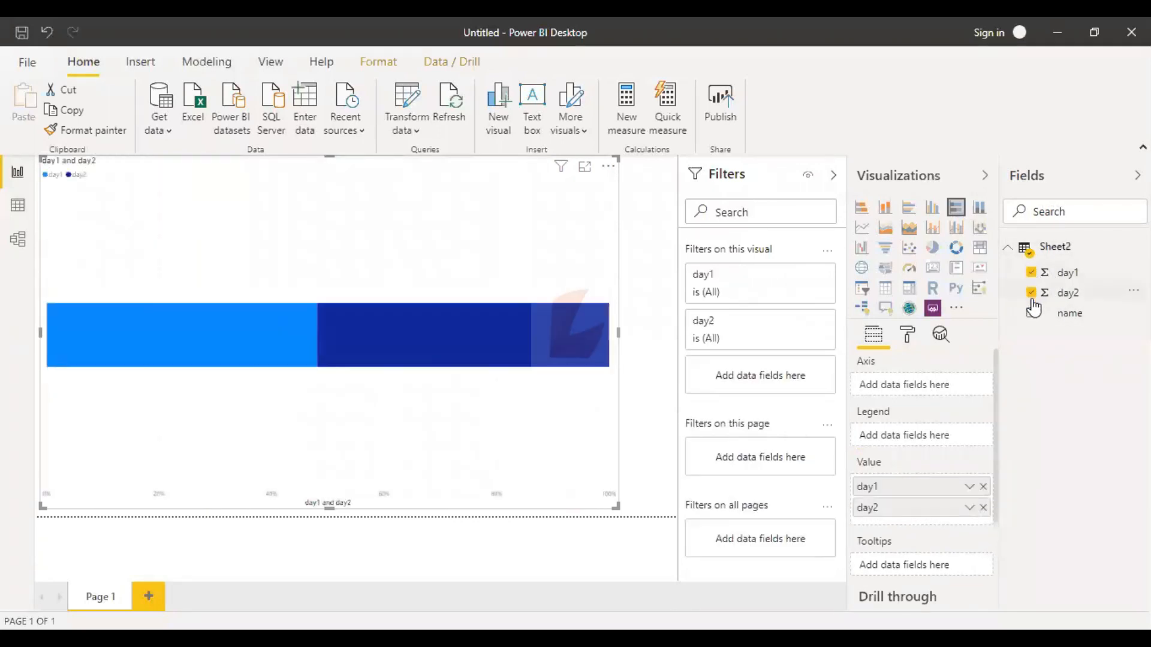
pyautogui.click(1029, 315)
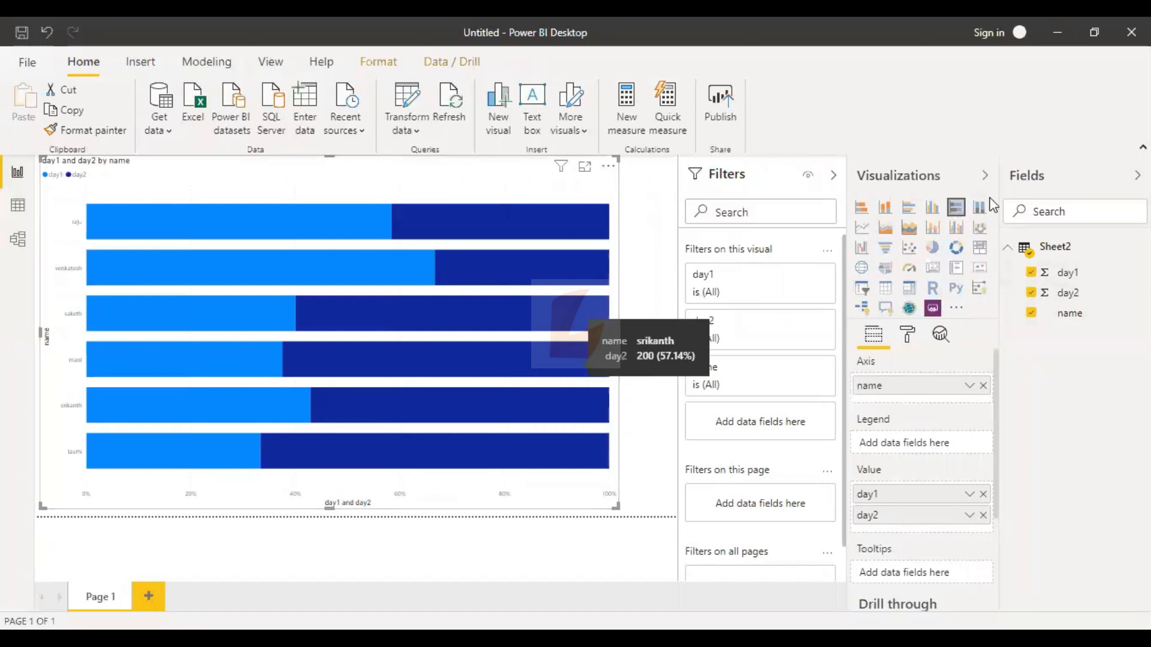
# - Set the position of the chart's legend to Top Center in the visual's formatting options
pyautogui.click(909, 337)
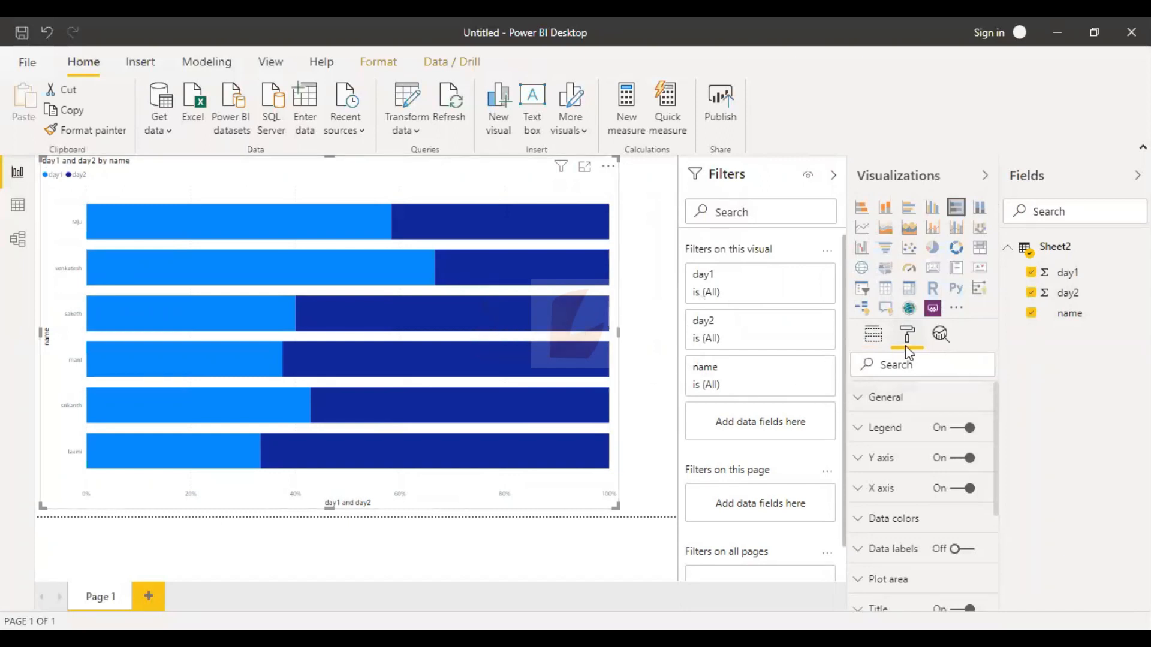
pyautogui.click(858, 406)
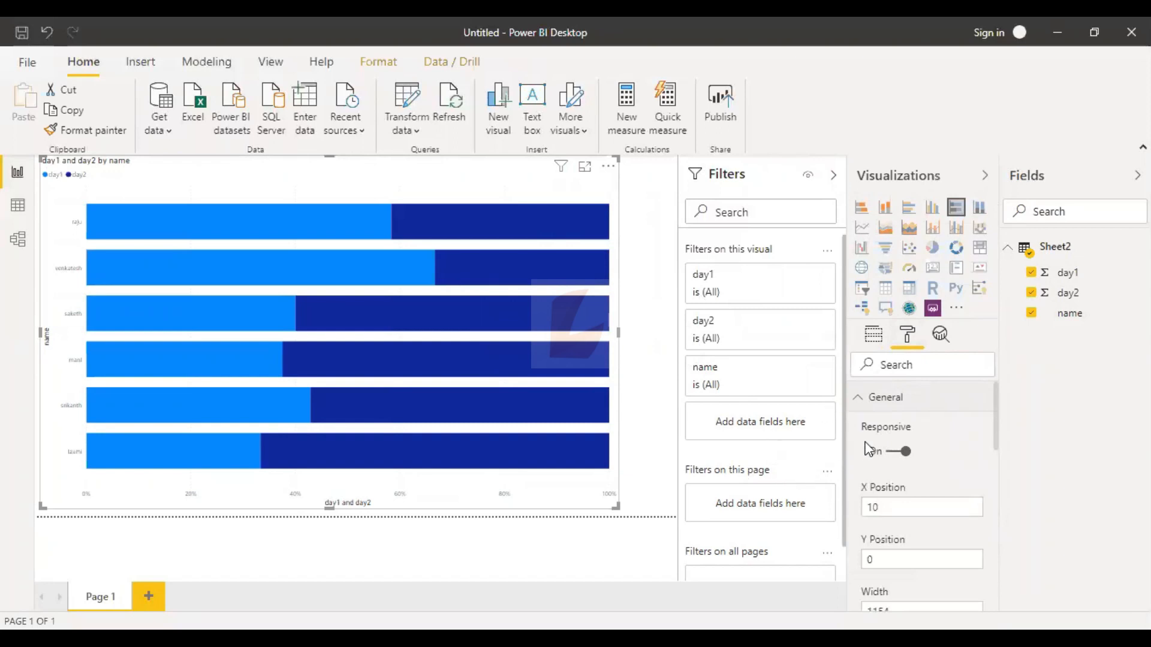
pyautogui.scroll(-2, 870, 450)
pyautogui.scroll(-1, 868, 441)
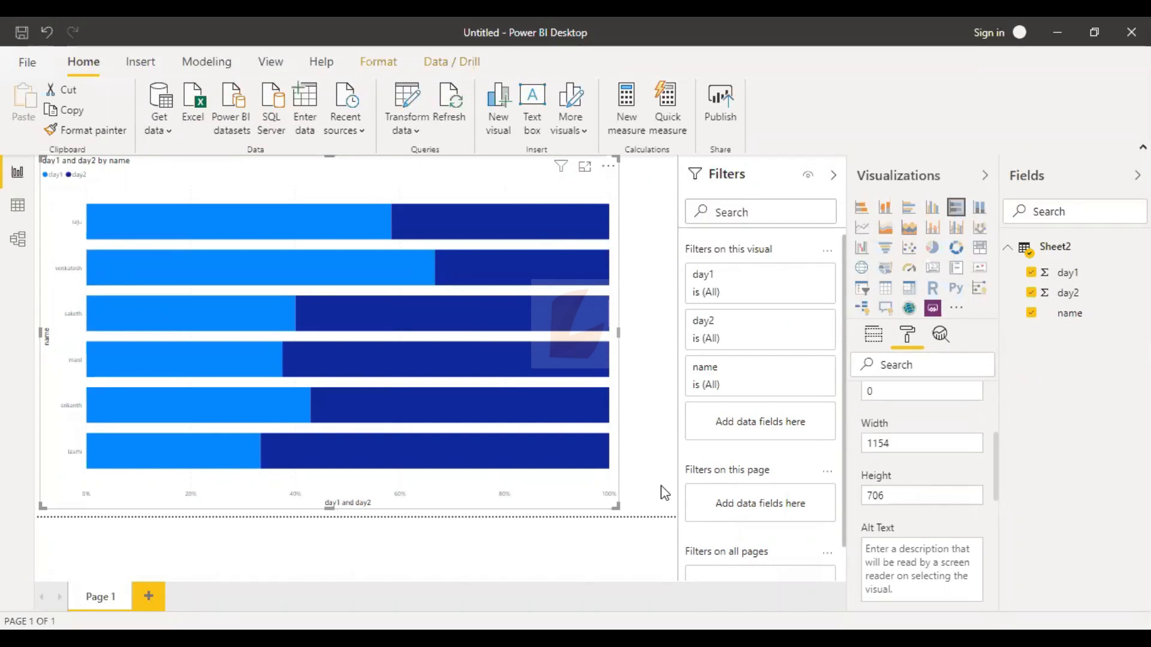
pyautogui.scroll(-3, 881, 542)
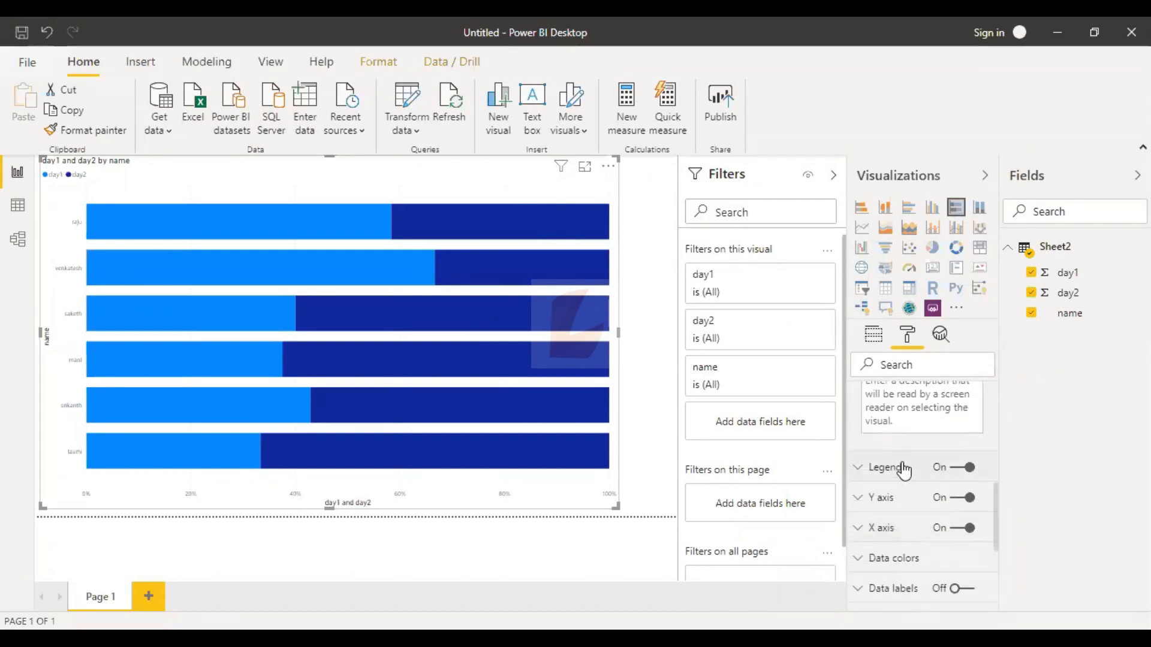
pyautogui.click(876, 475)
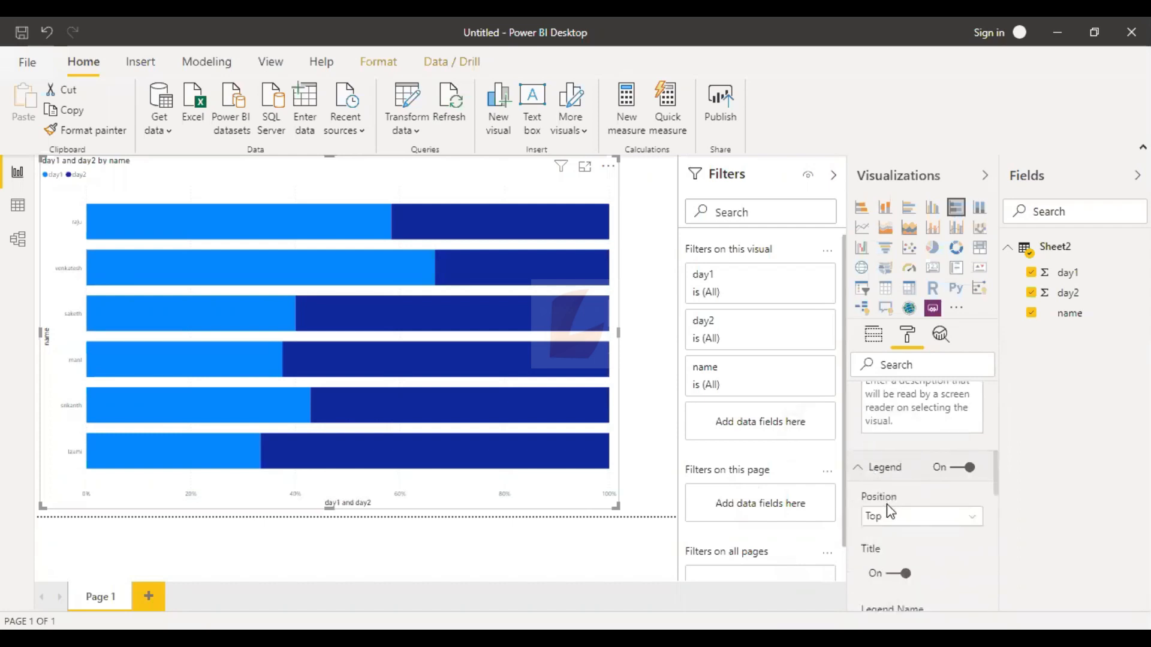
pyautogui.scroll(-3, 888, 505)
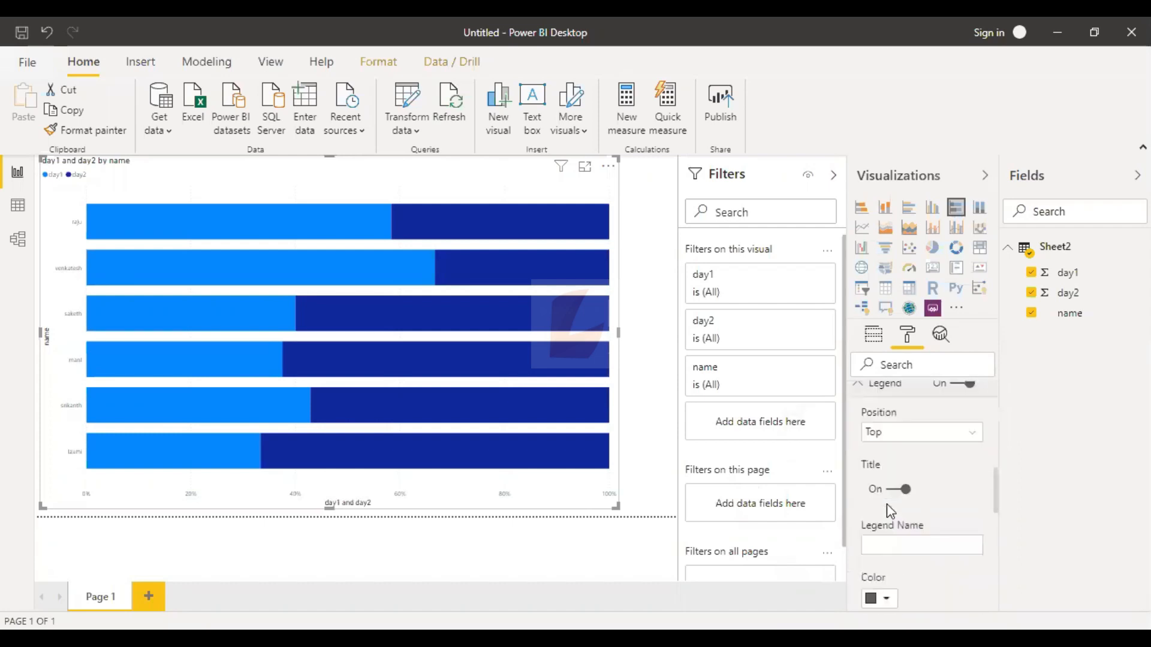
pyautogui.click(903, 436)
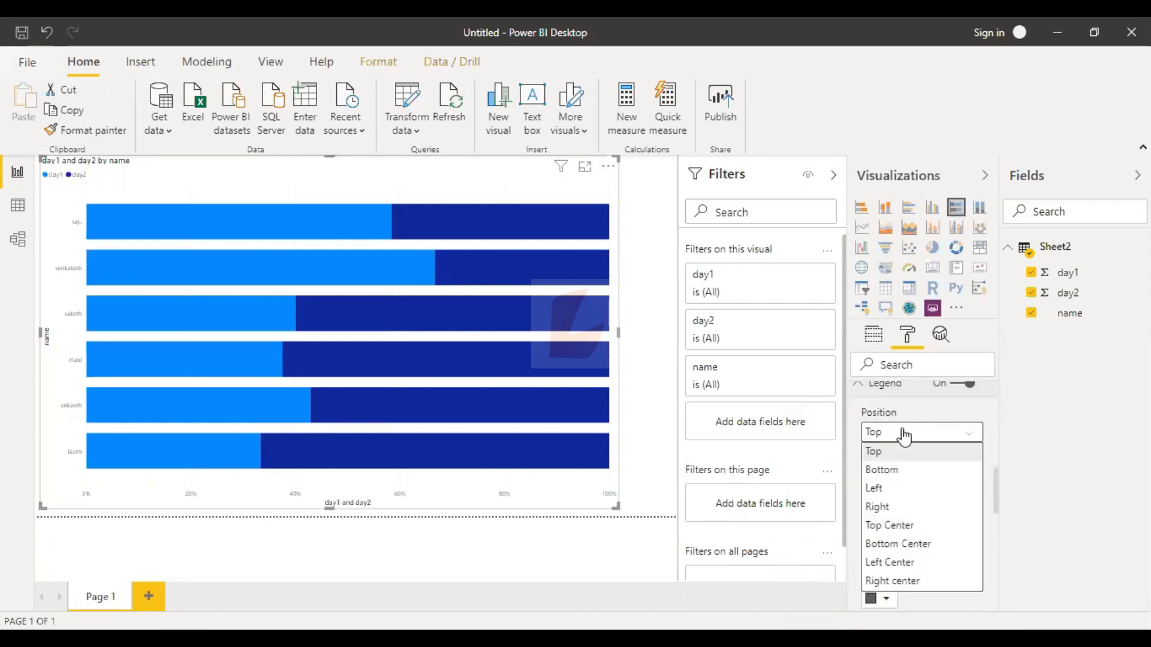
pyautogui.click(890, 528)
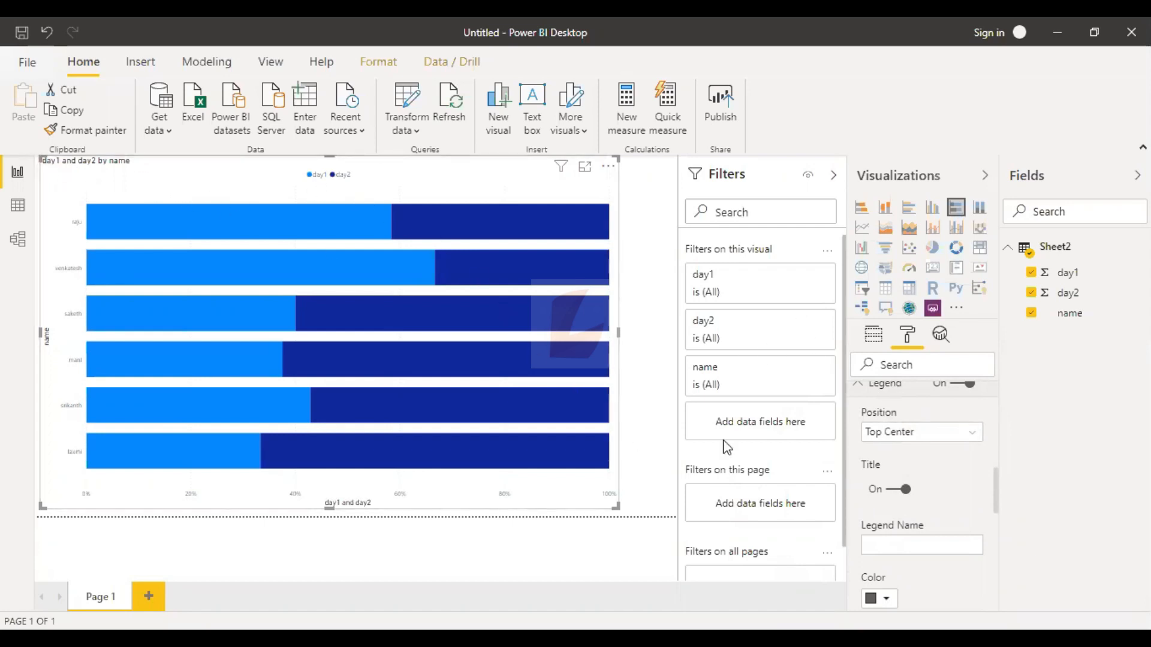
# - Increase the legend's text size to 12 pt
pyautogui.scroll(-3, 904, 498)
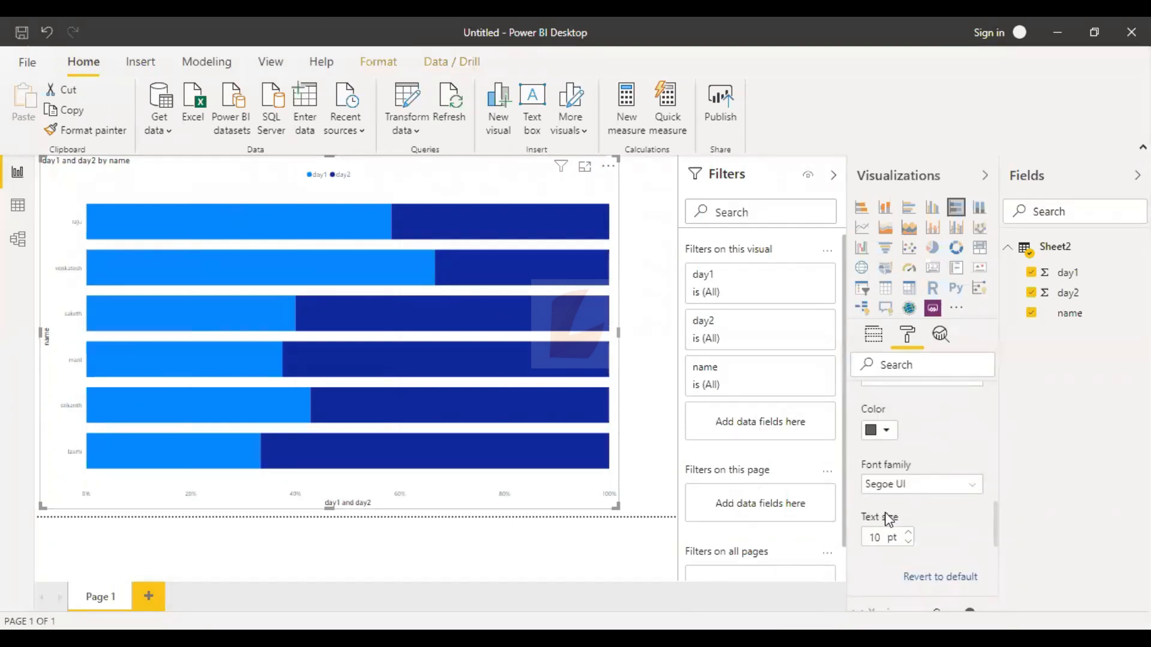
pyautogui.click(909, 533)
pyautogui.click(909, 533)
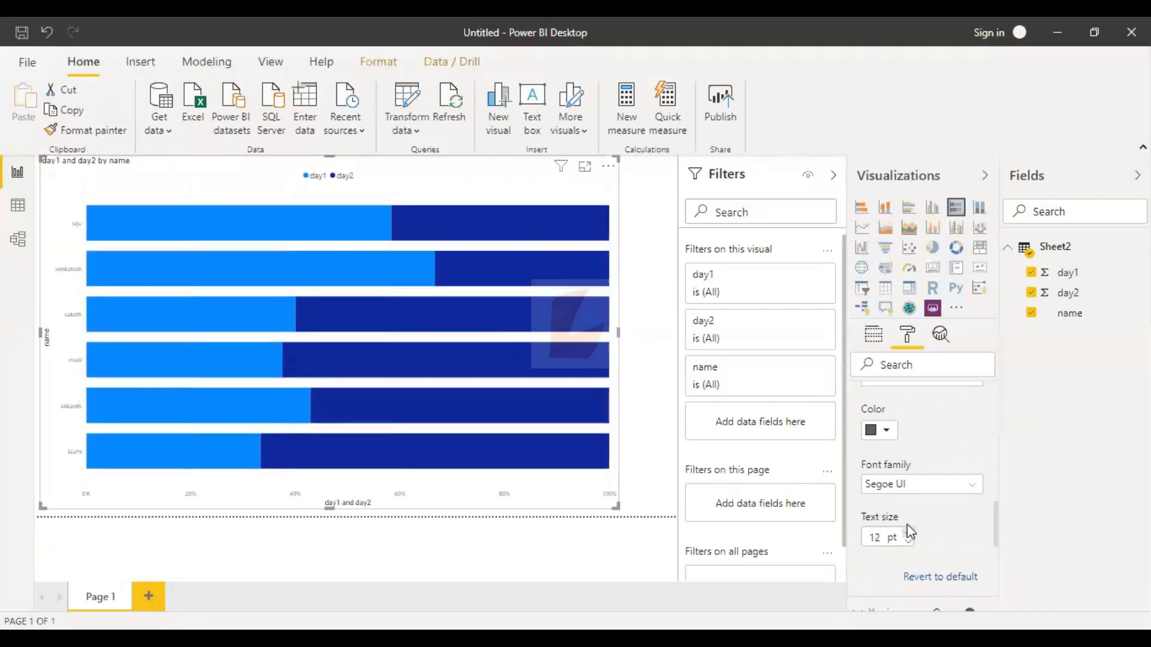
# - Adjust the spacing between the bars by setting the Y axis inner padding to 31%
pyautogui.scroll(-2, 907, 524)
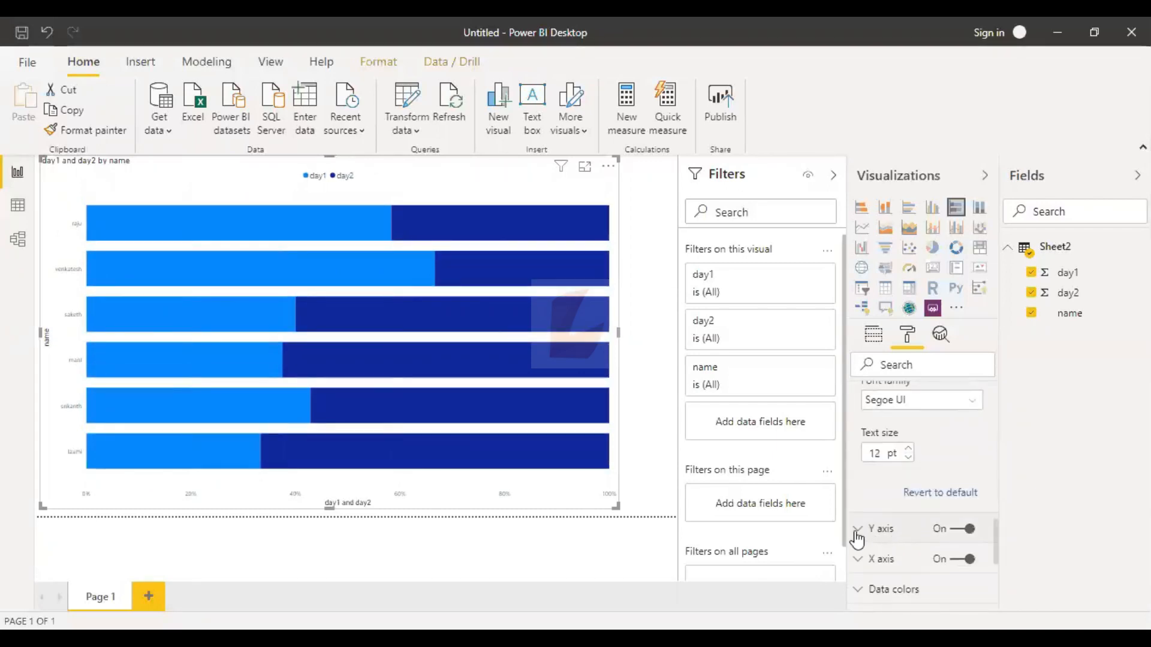
pyautogui.scroll(-2, 872, 536)
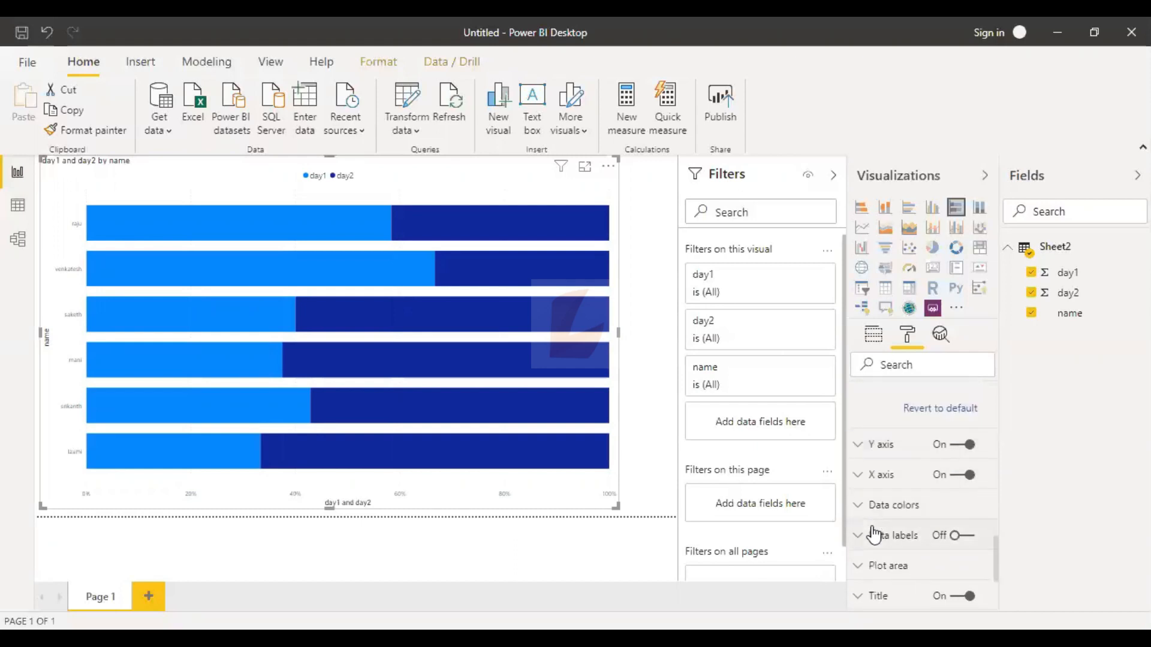
pyautogui.click(863, 446)
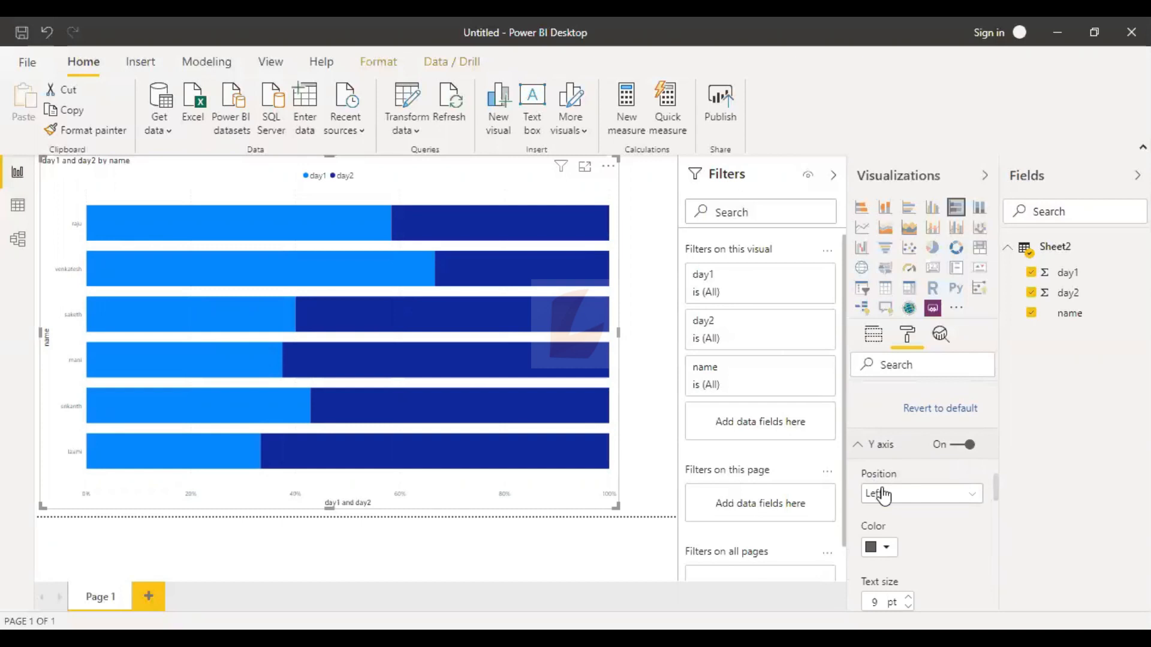
pyautogui.click(931, 501)
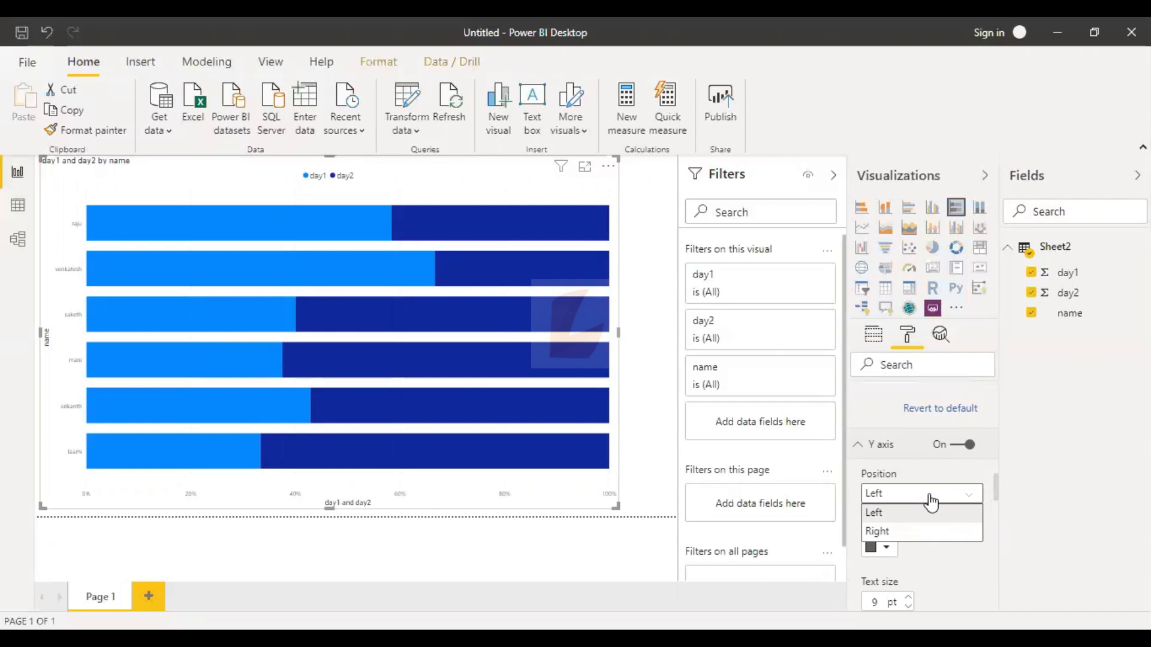
pyautogui.scroll(-5, 931, 501)
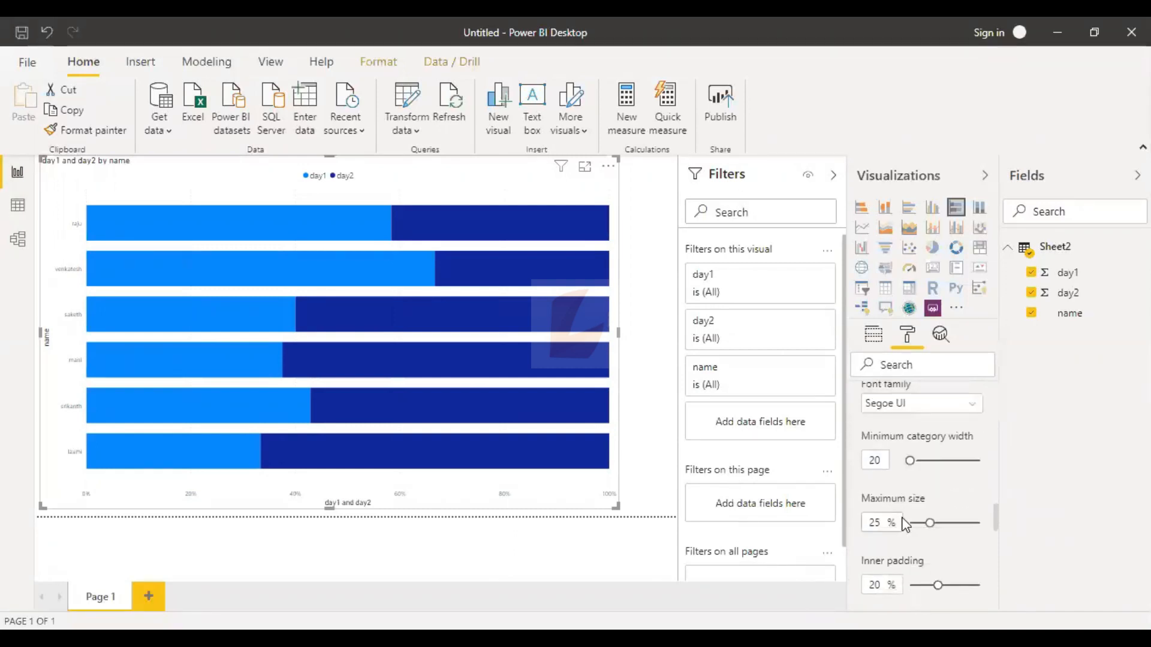
pyautogui.scroll(-3, 906, 525)
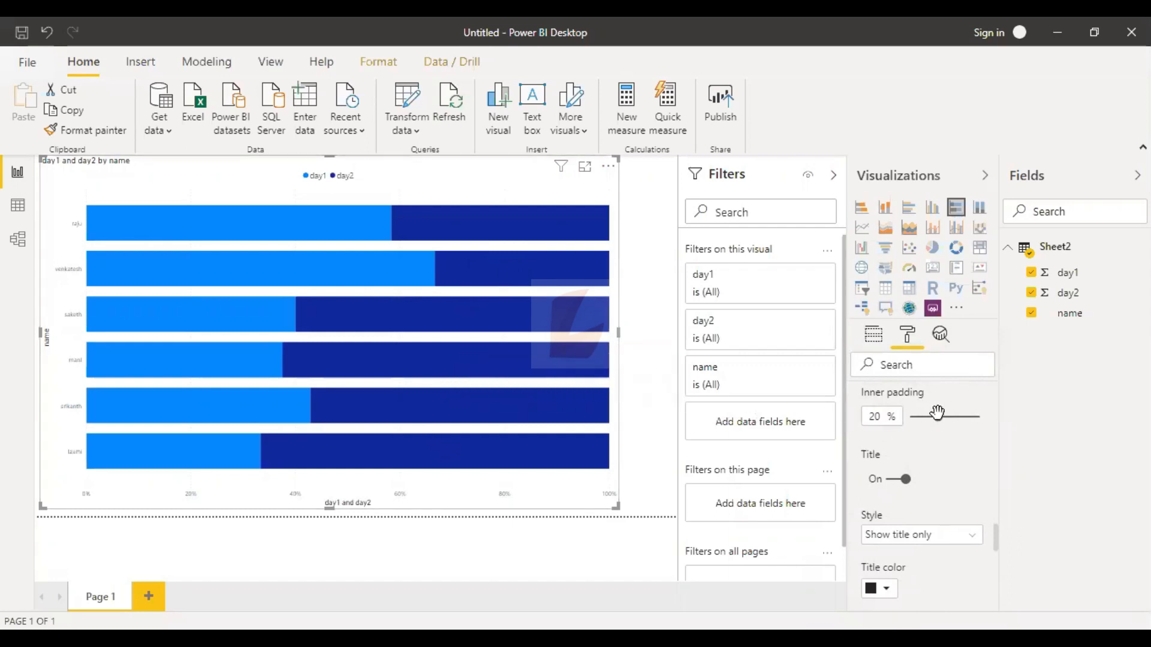
pyautogui.moveTo(937, 415); pyautogui.dragTo(920, 418)
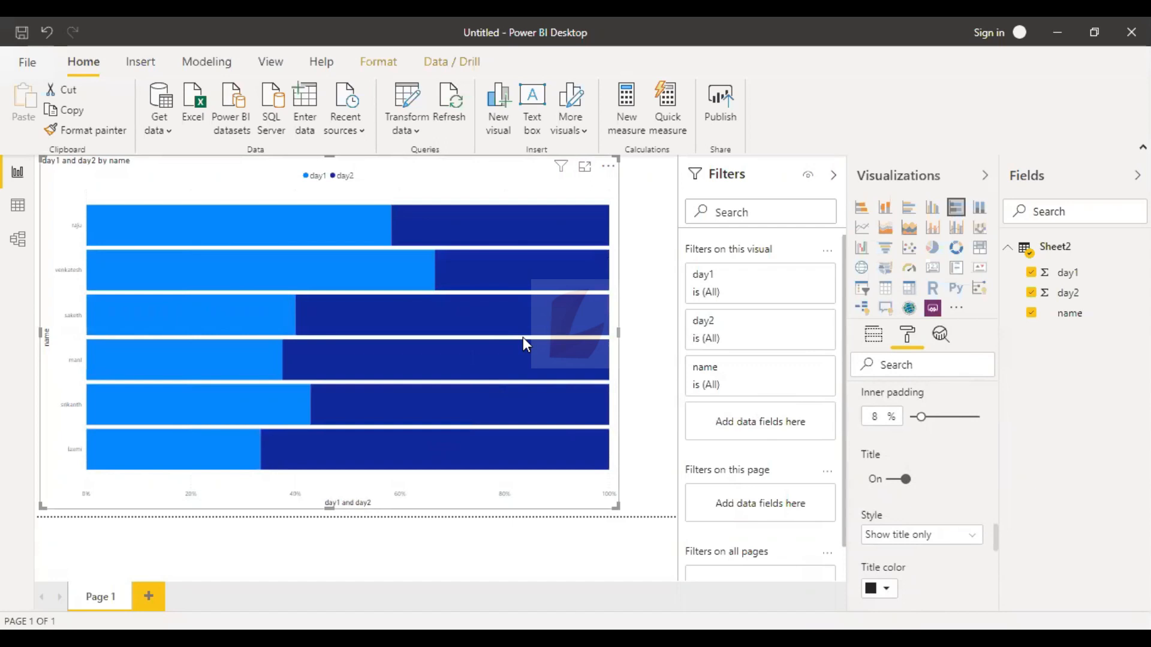
pyautogui.moveTo(917, 415); pyautogui.dragTo(953, 419)
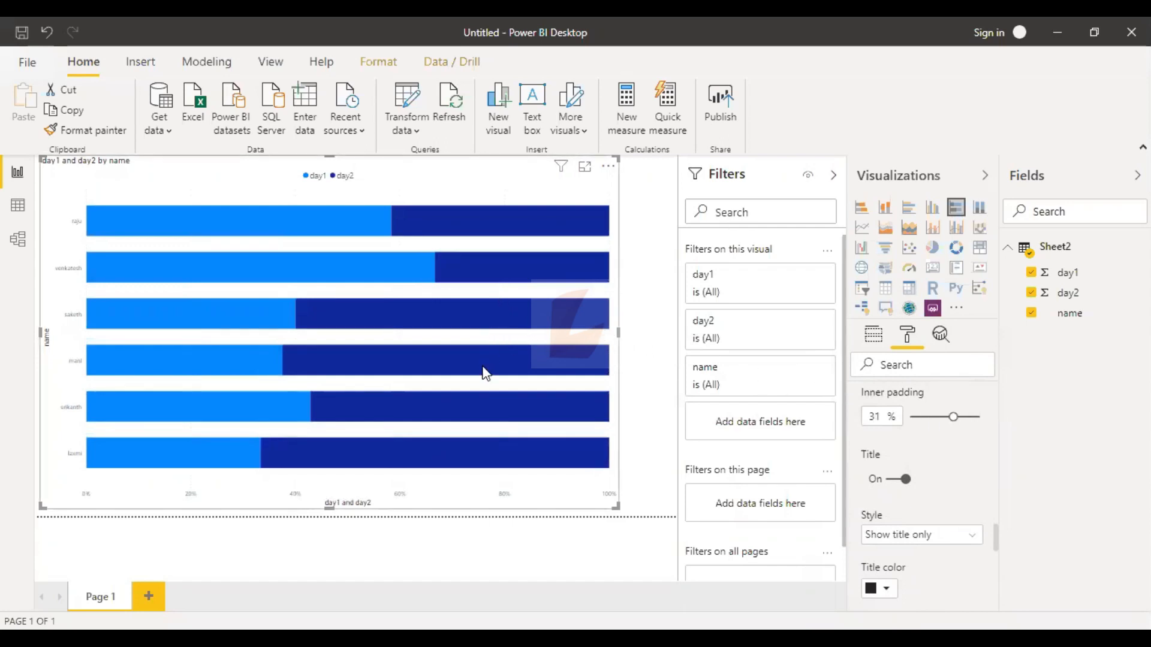
# - Switch the chart's X axis off and back on
pyautogui.scroll(-5, 881, 480)
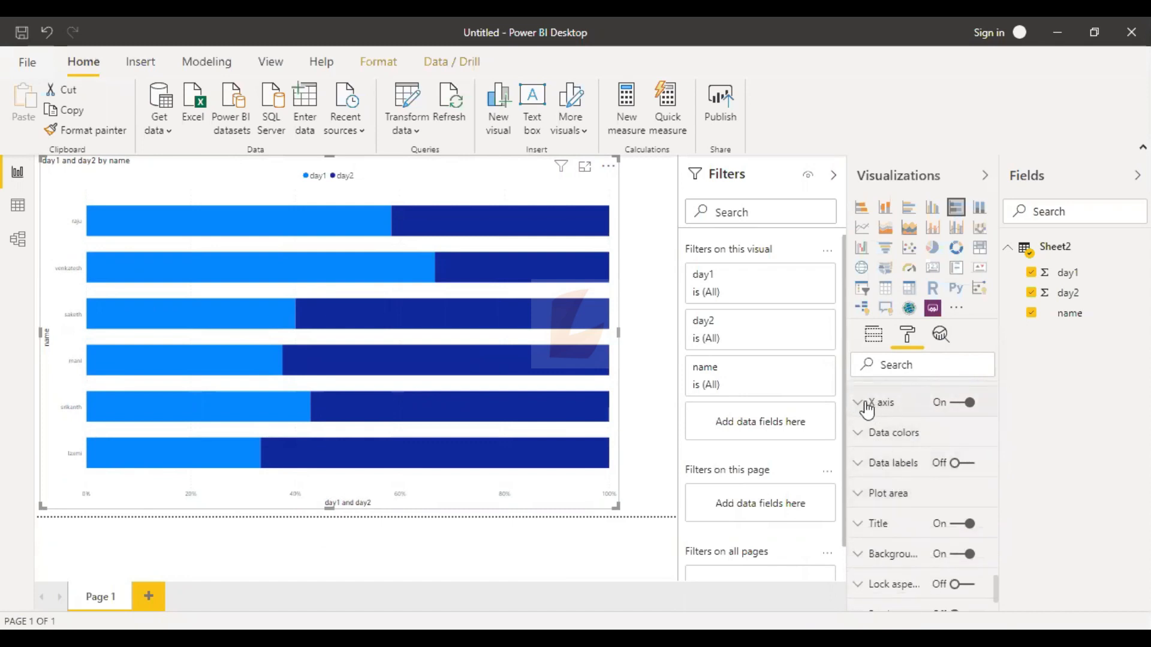
pyautogui.moveTo(577, 379)
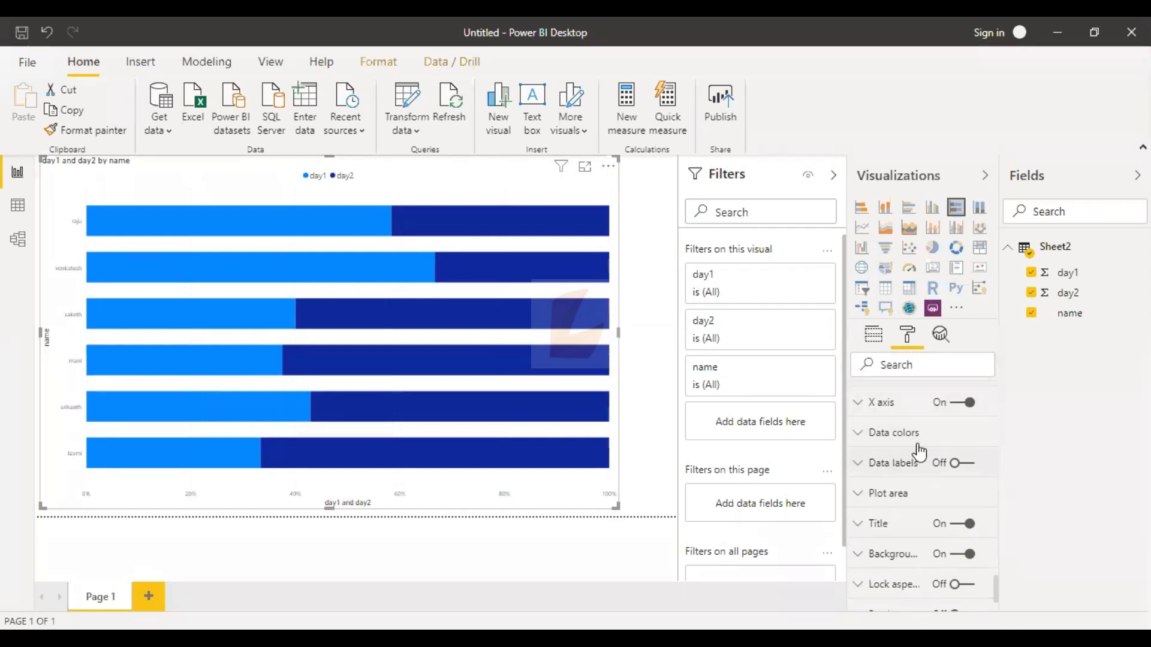
pyautogui.click(949, 410)
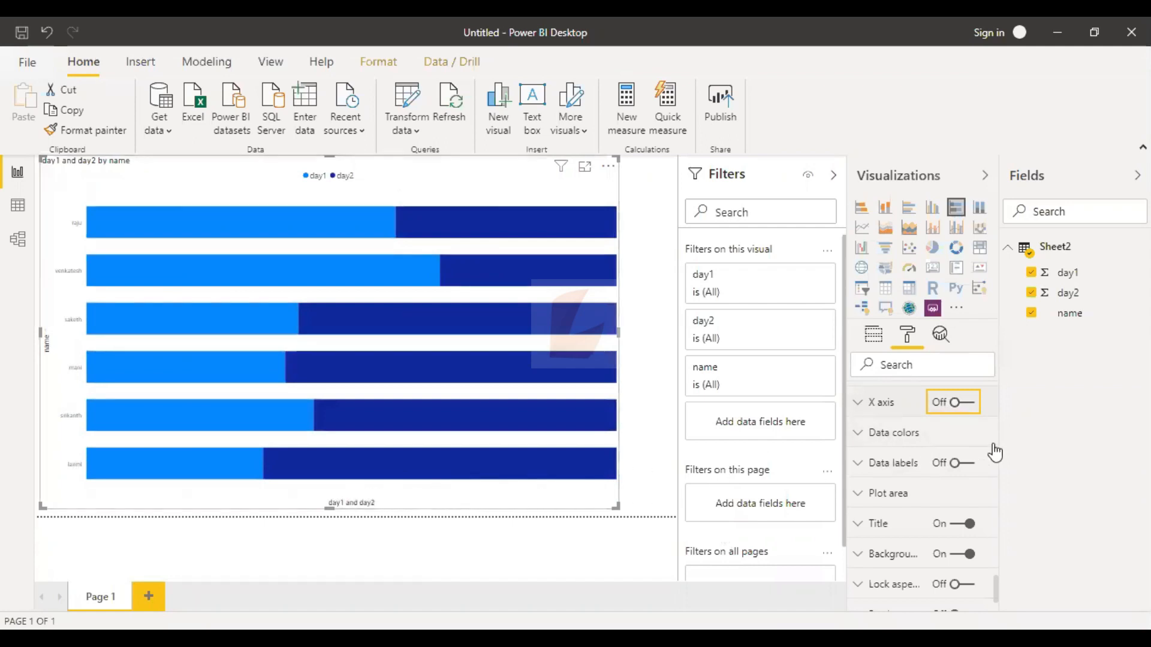
pyautogui.click(963, 403)
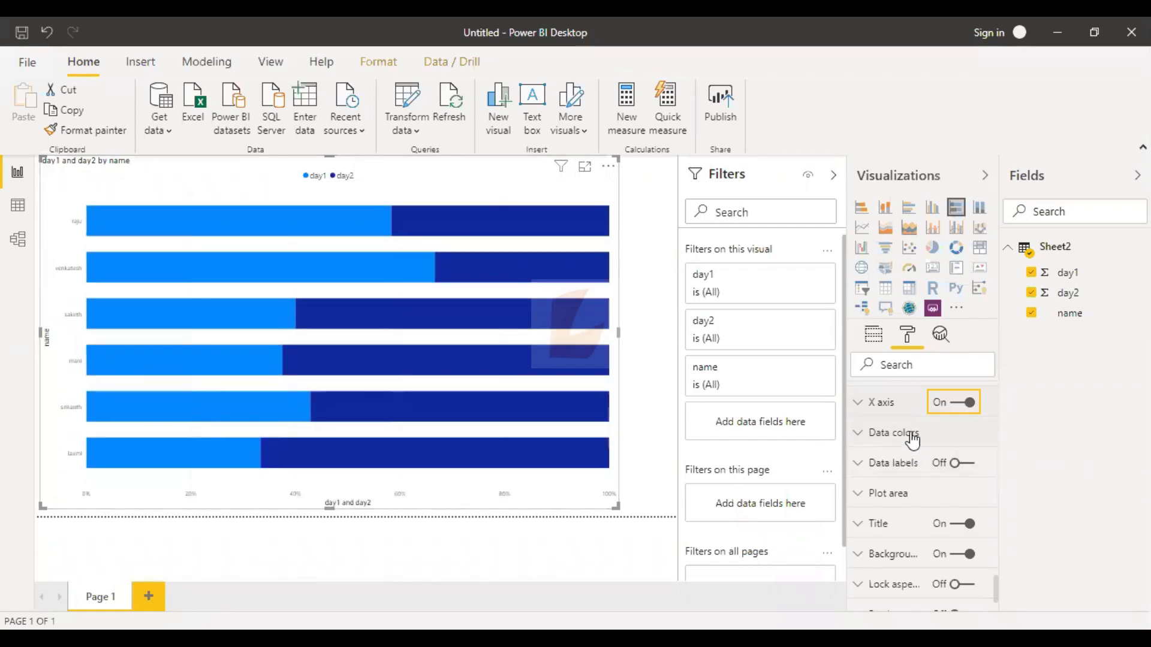
# - Turn on data labels so each bar segment of the chart shows its percentage
pyautogui.click(858, 434)
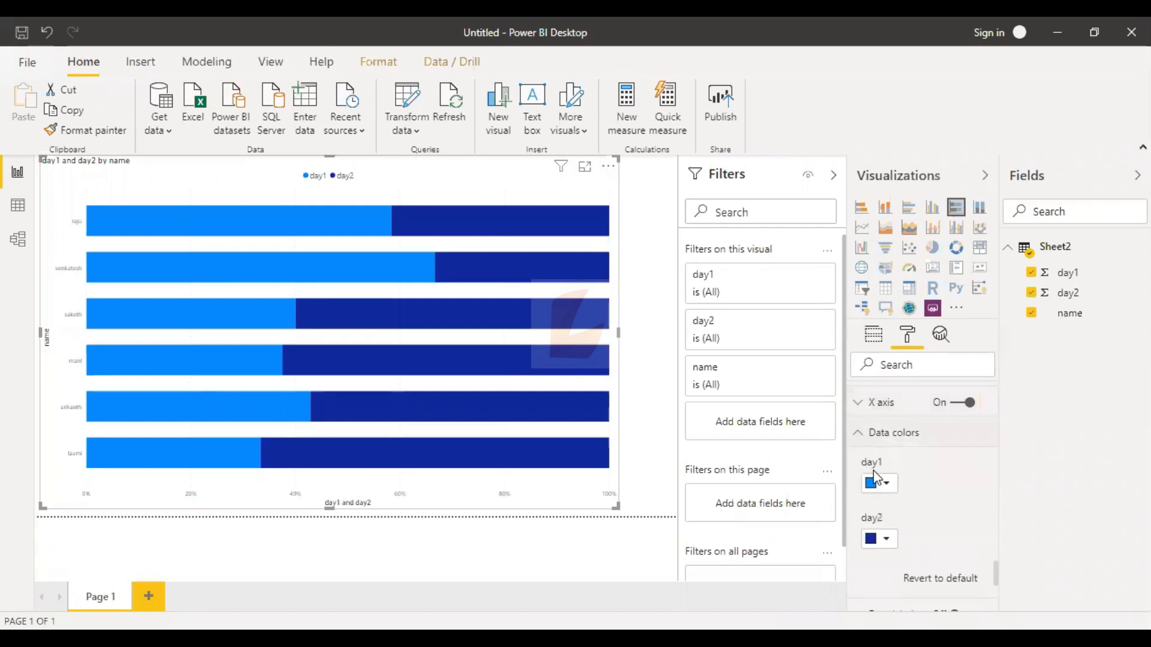
pyautogui.scroll(-2, 879, 495)
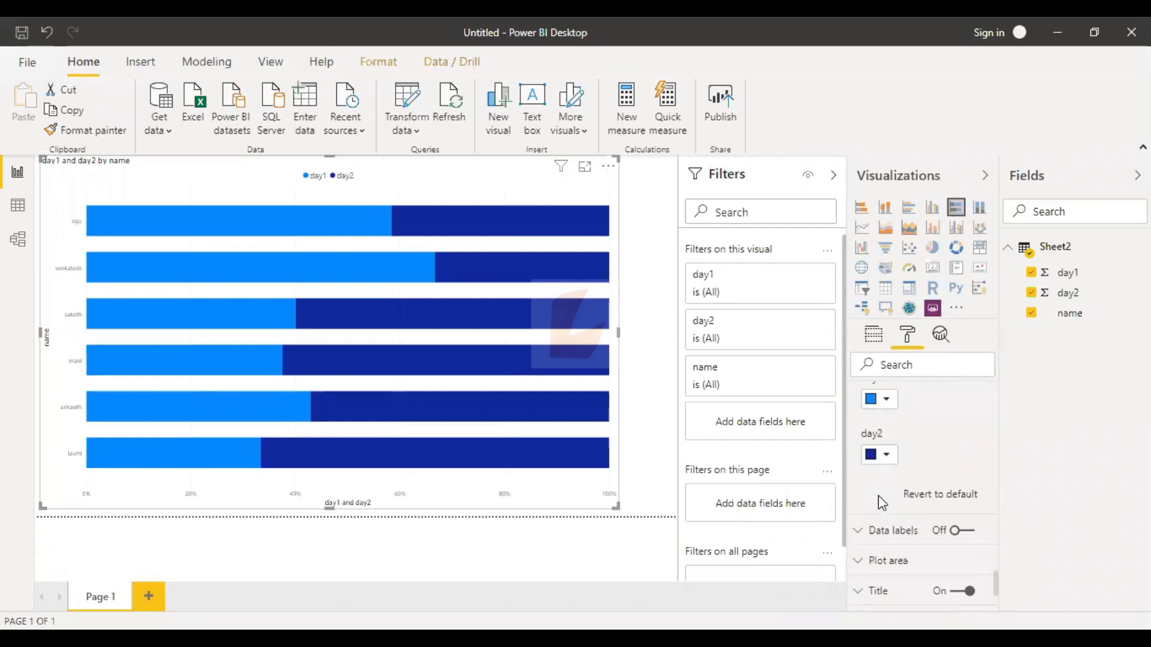
pyautogui.scroll(-2, 878, 495)
pyautogui.scroll(1, 888, 480)
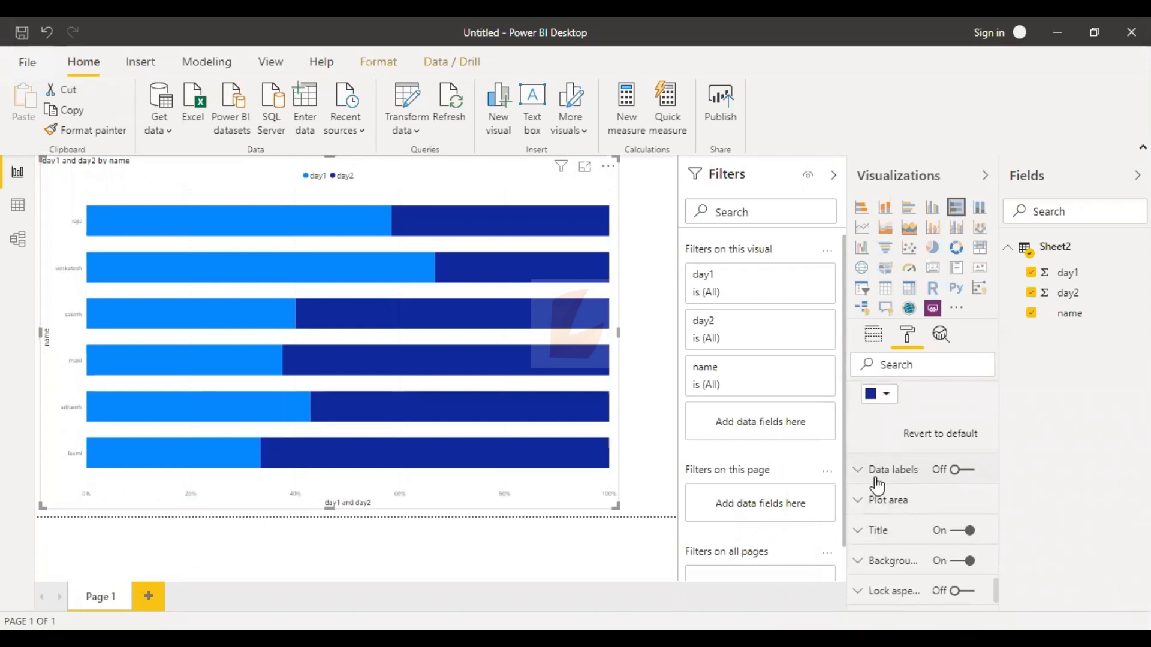
pyautogui.click(967, 471)
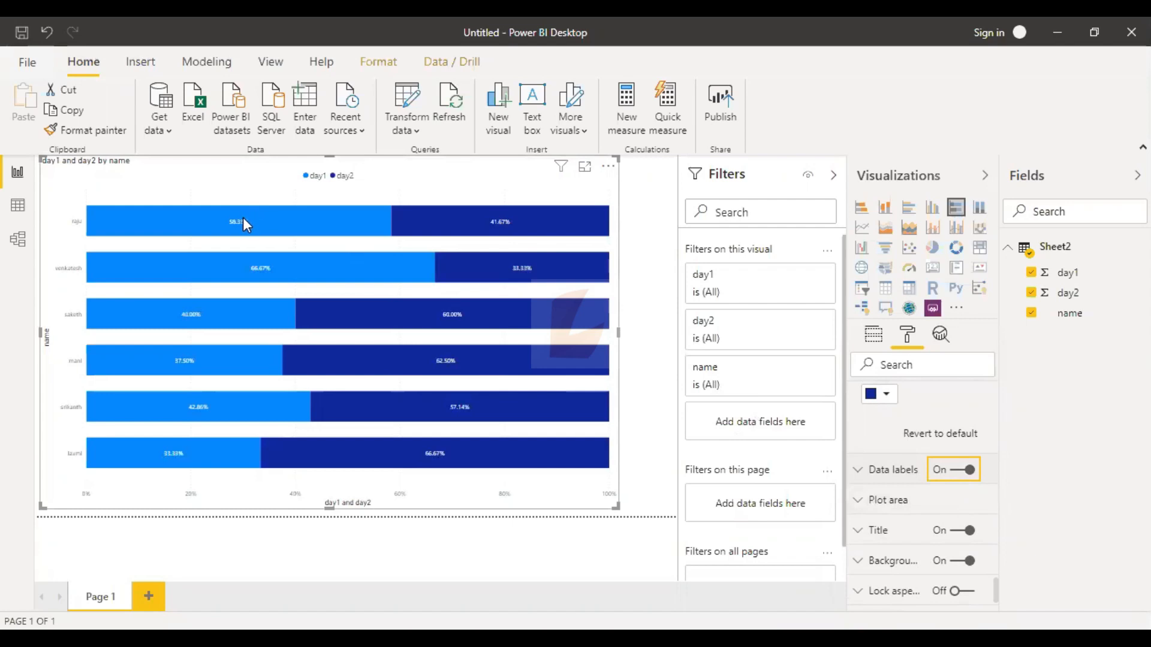
pyautogui.moveTo(247, 233)
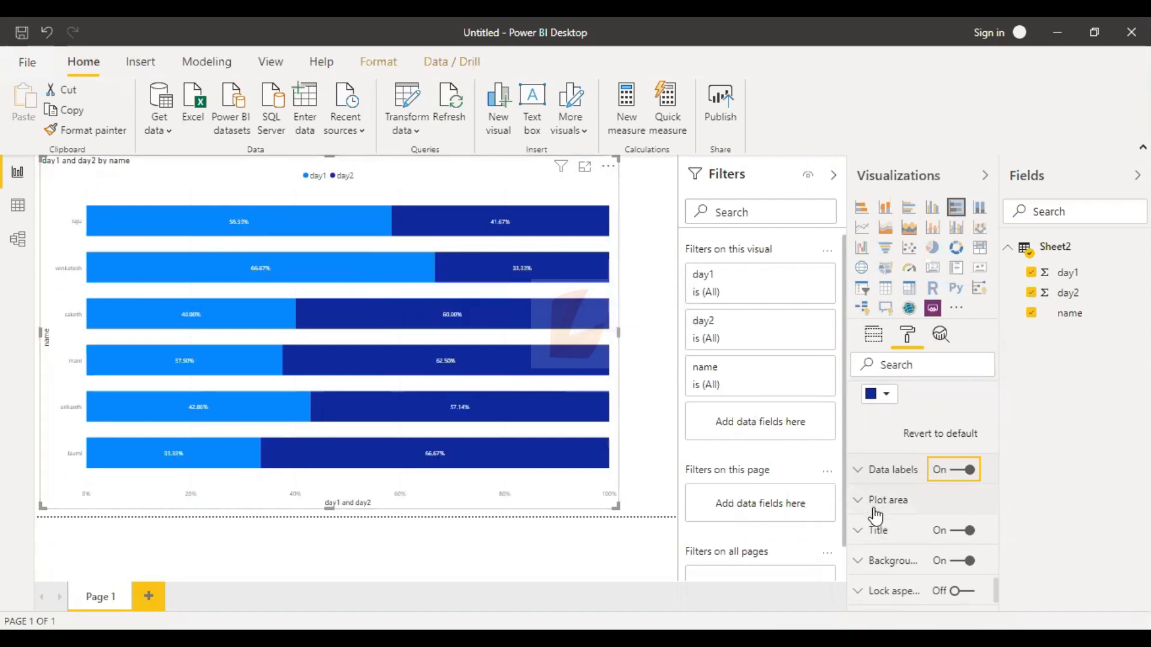
# - Add the microsoft-power-bi-logo image from the Desktop to the chart's plot area
pyautogui.scroll(-2, 875, 514)
pyautogui.click(860, 419)
pyautogui.click(861, 419)
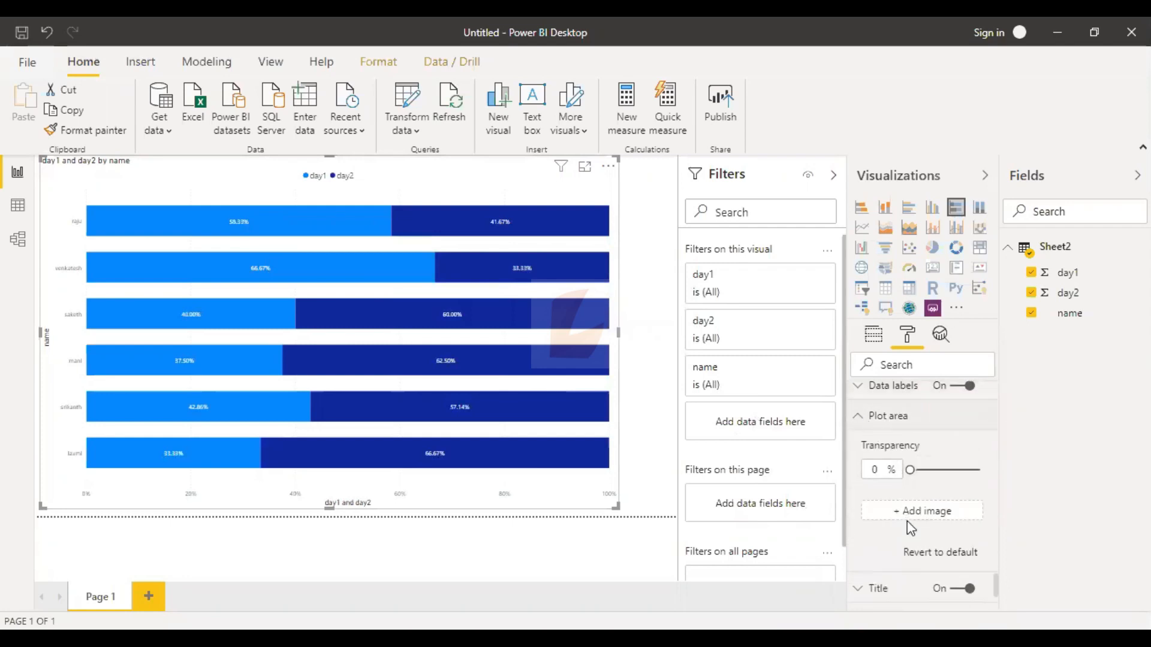
pyautogui.scroll(-2, 908, 524)
pyautogui.click(927, 428)
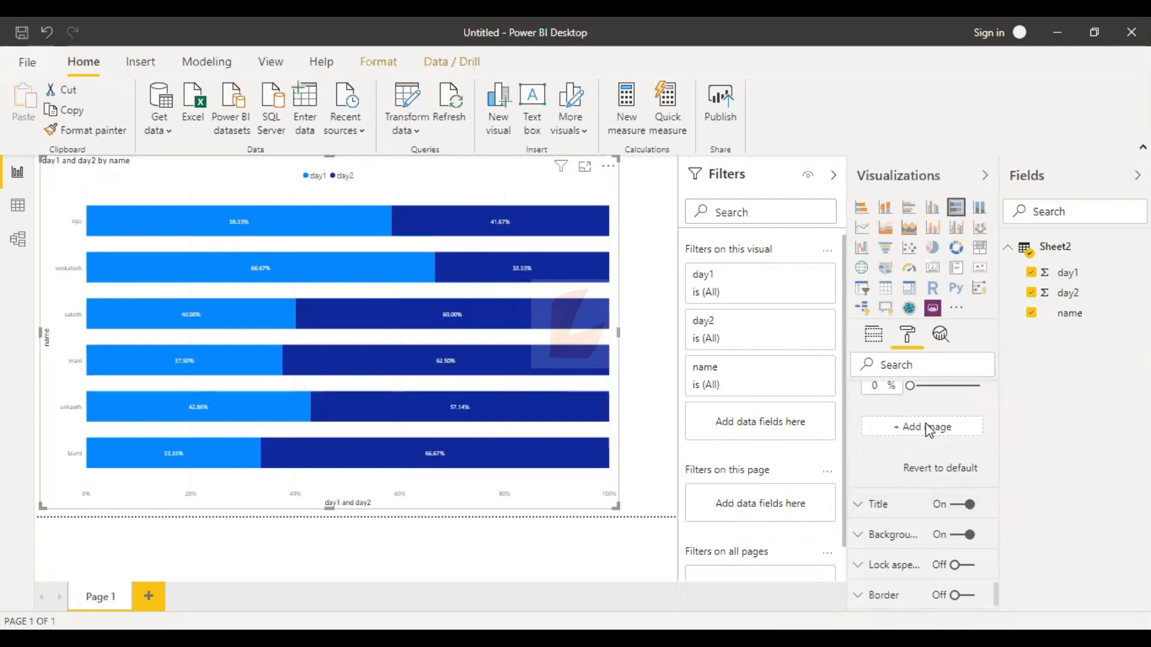
pyautogui.click(437, 265)
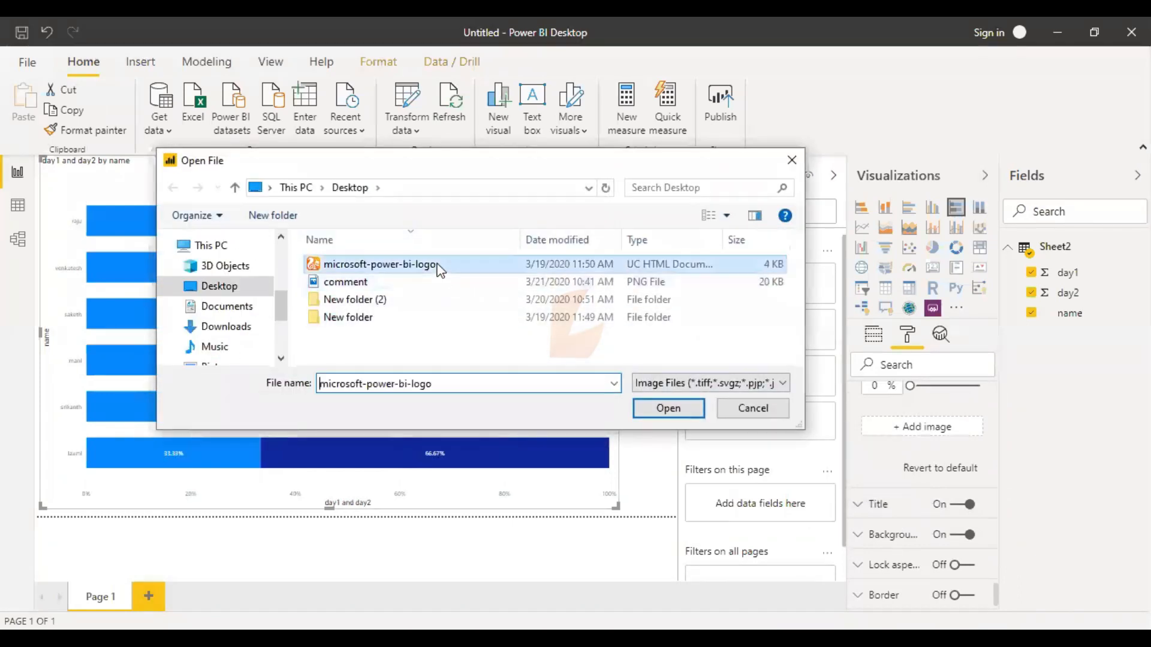
pyautogui.click(667, 410)
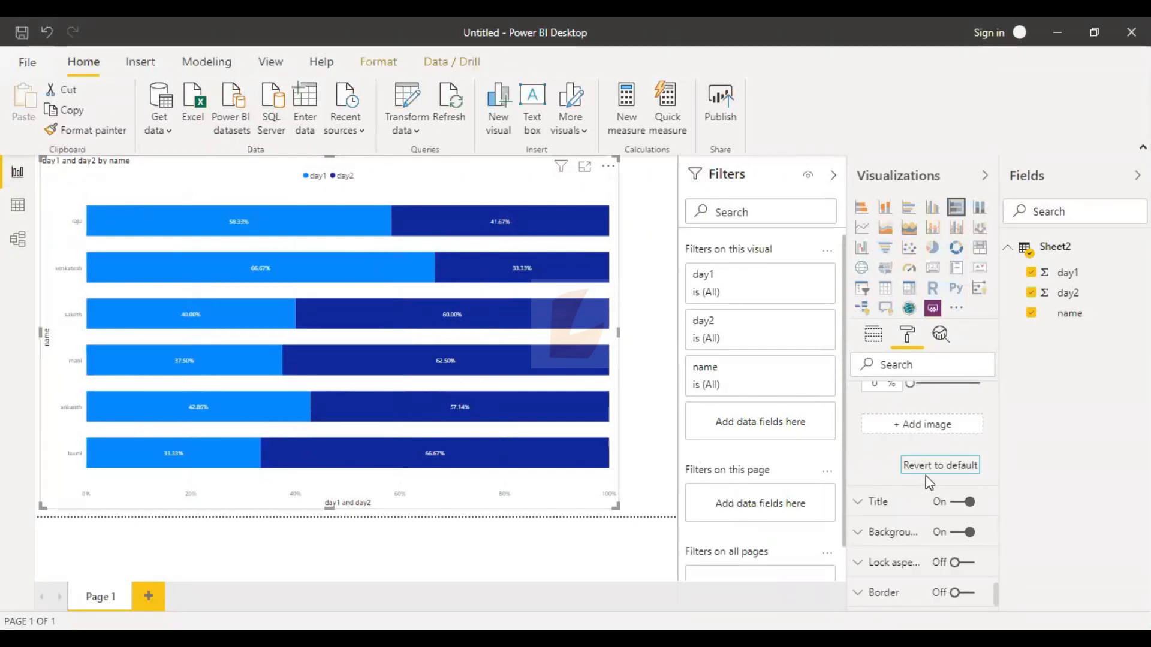
# - Center the chart title and increase its text size to 17 pt
pyautogui.scroll(-1, 926, 480)
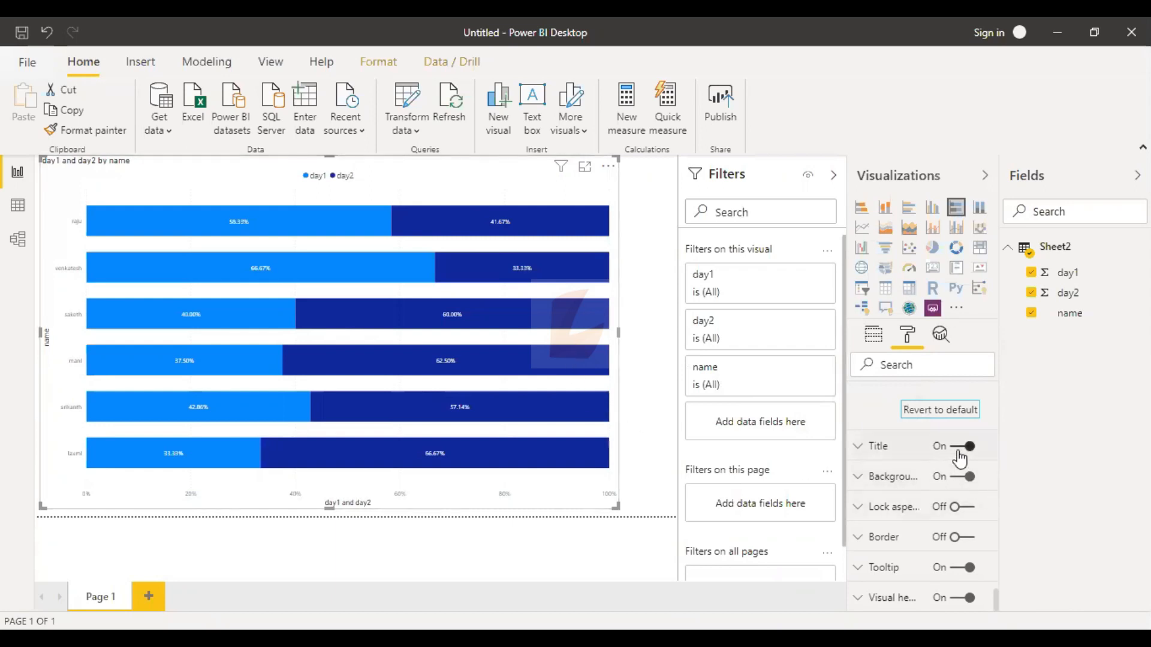
pyautogui.click(860, 448)
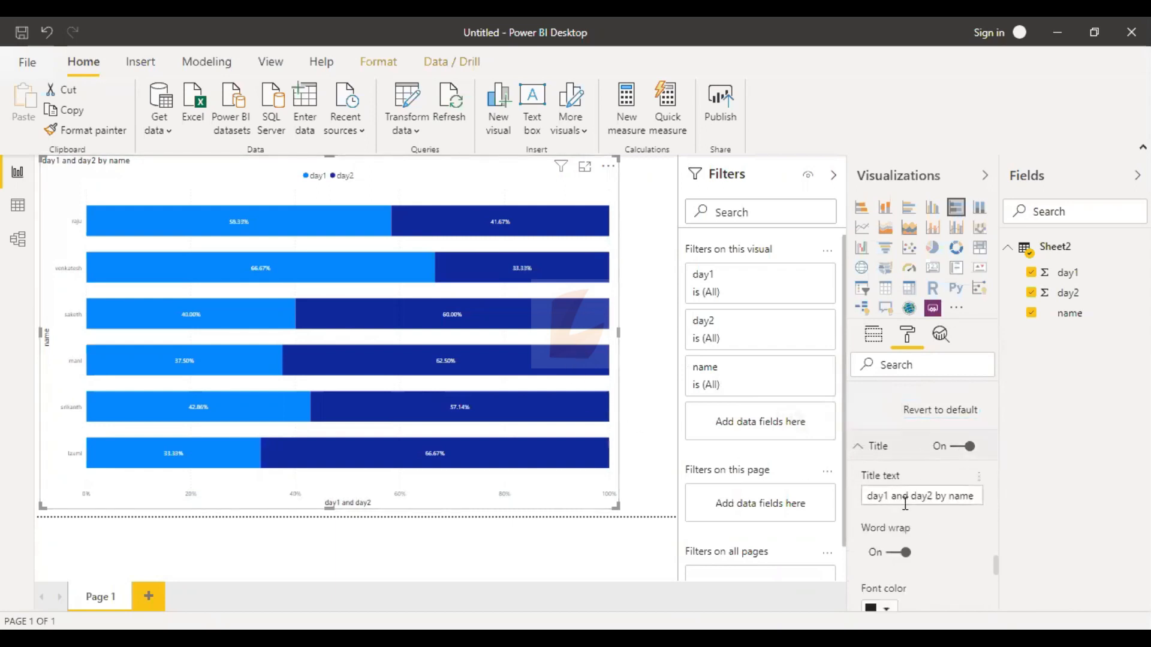
pyautogui.scroll(-2, 901, 516)
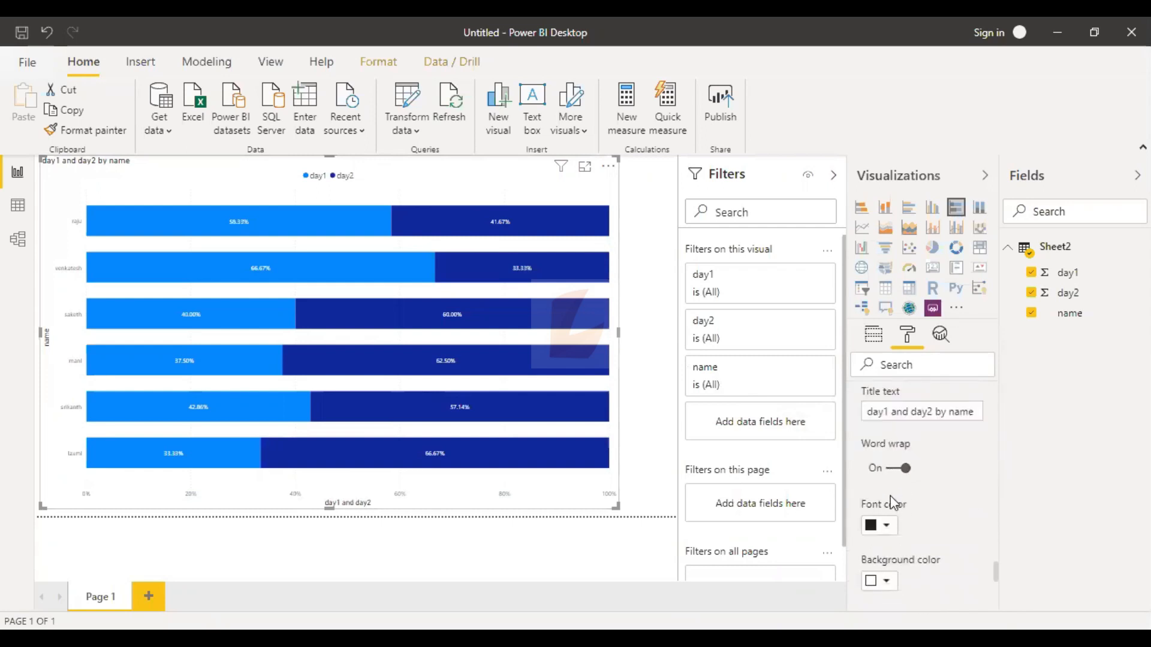
pyautogui.scroll(-2, 893, 507)
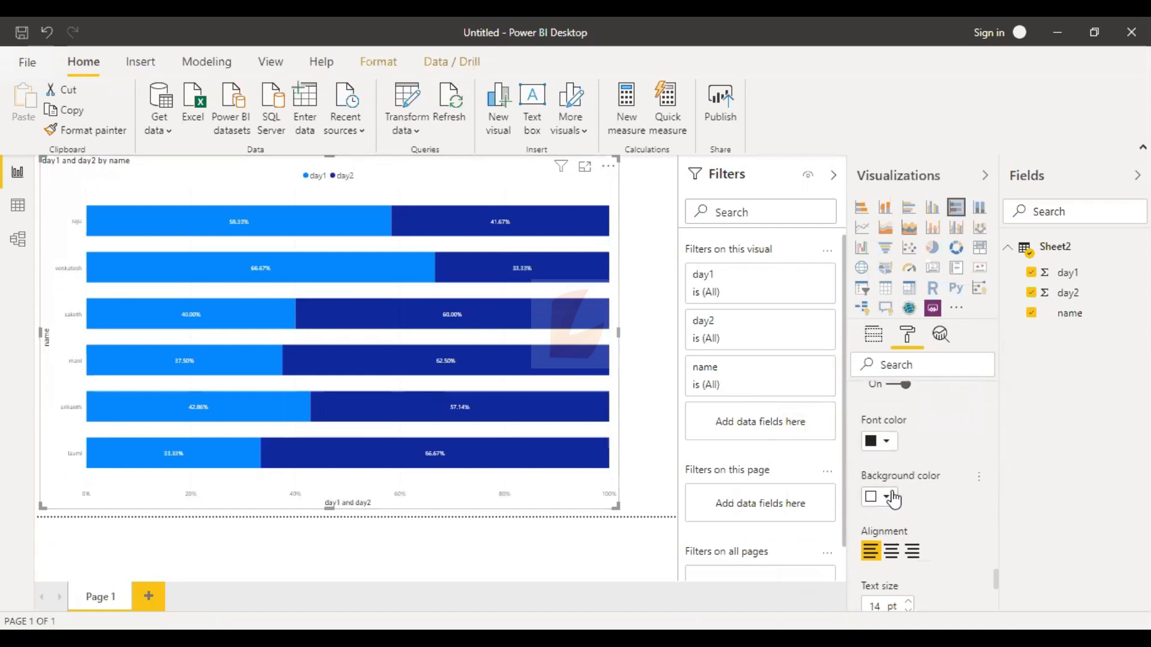
pyautogui.scroll(-2, 893, 498)
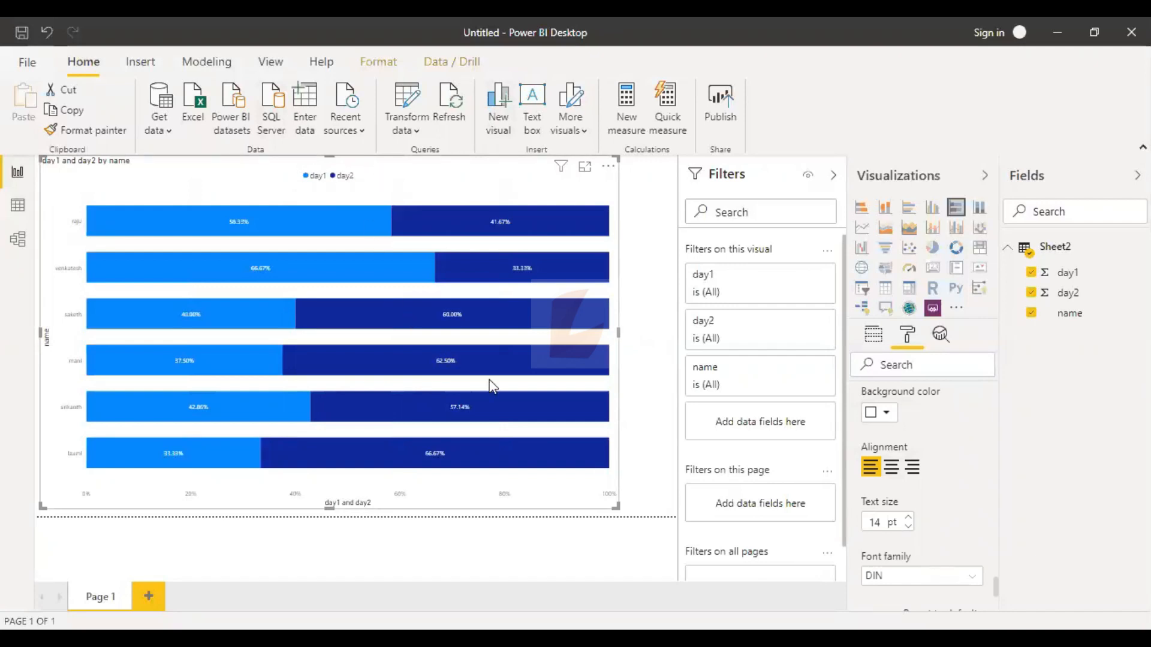
pyautogui.click(891, 471)
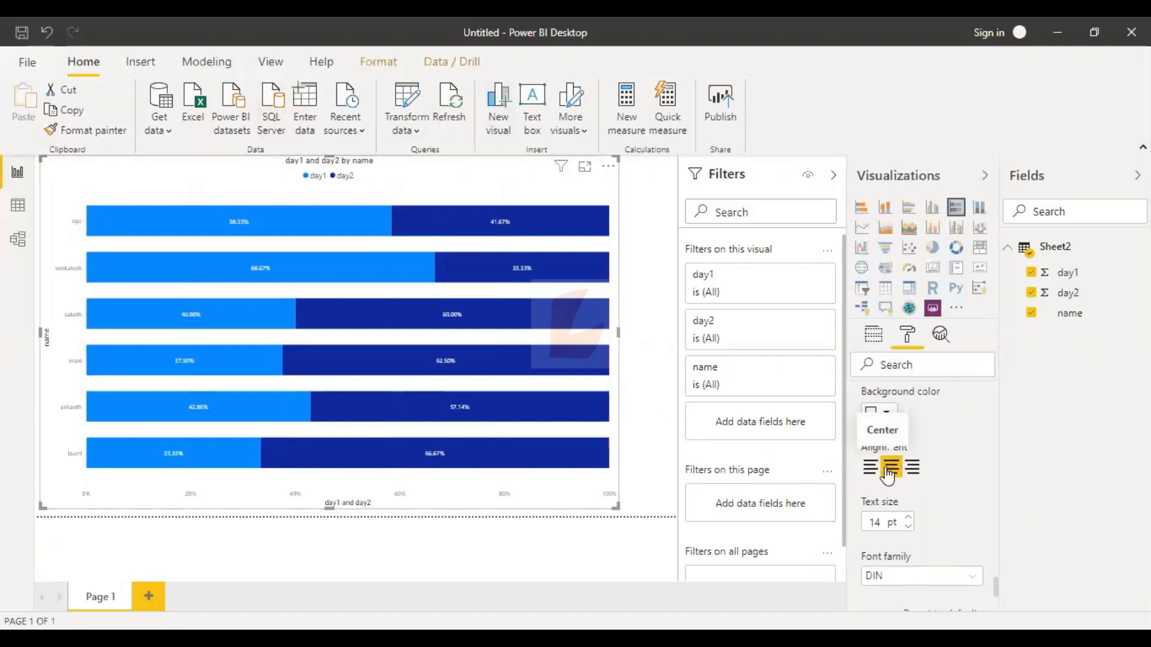
pyautogui.click(909, 519)
pyautogui.click(909, 519)
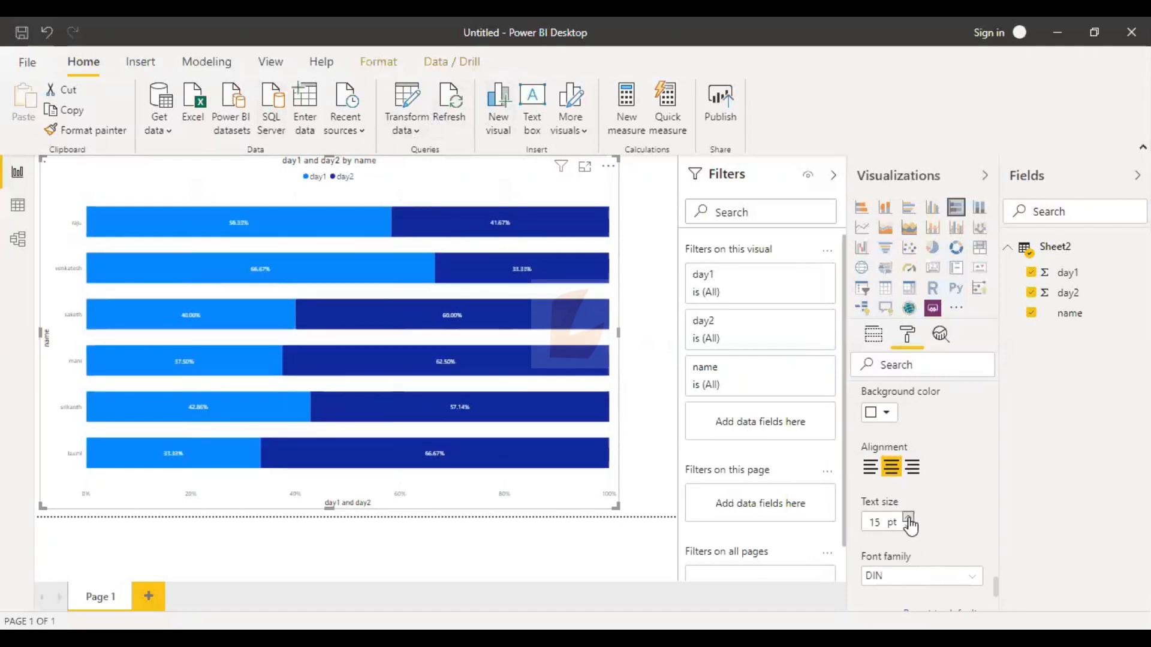
pyautogui.click(909, 519)
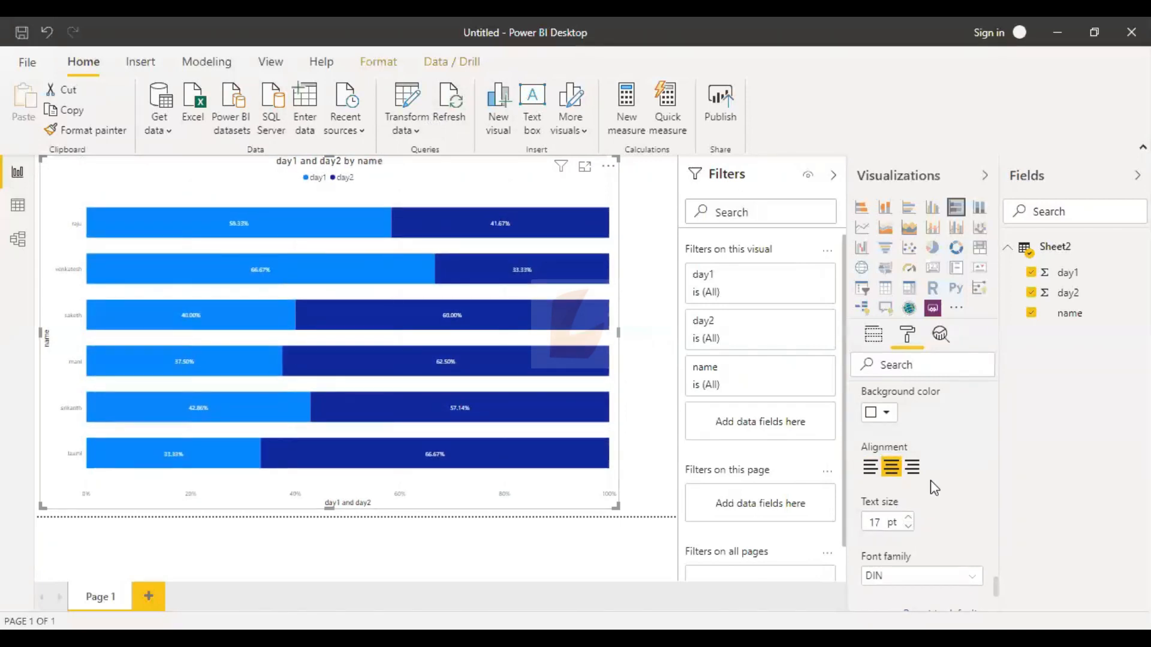
# - Give the chart a light orange background with 64% transparency
pyautogui.scroll(-3, 930, 480)
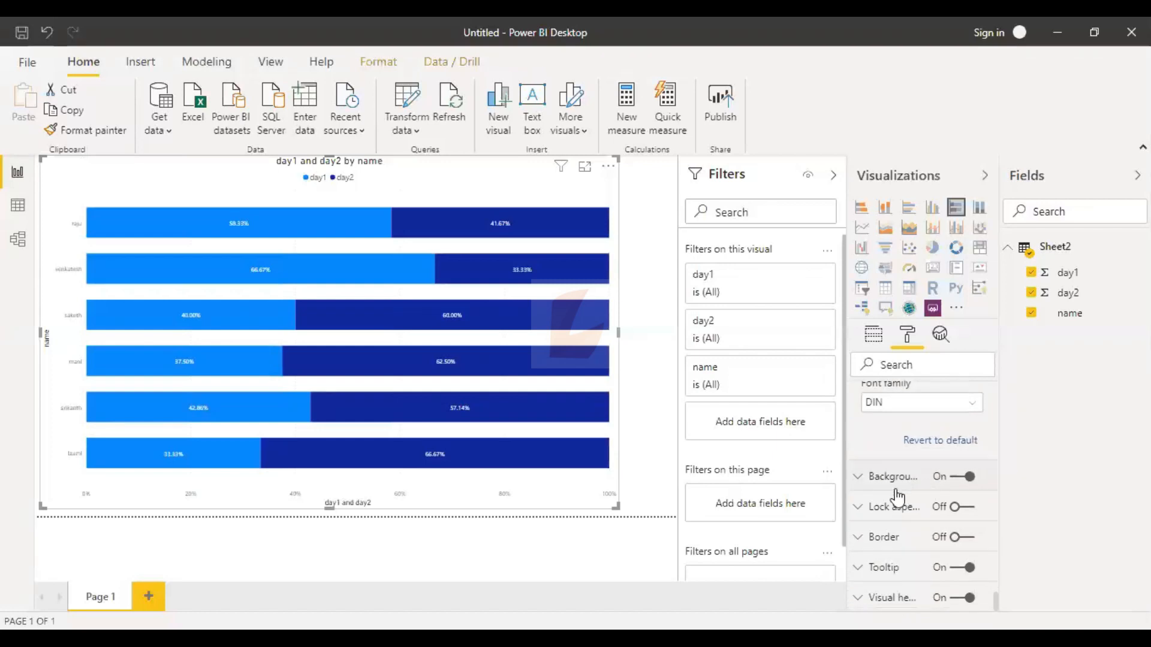
pyautogui.click(863, 479)
pyautogui.scroll(-2, 870, 447)
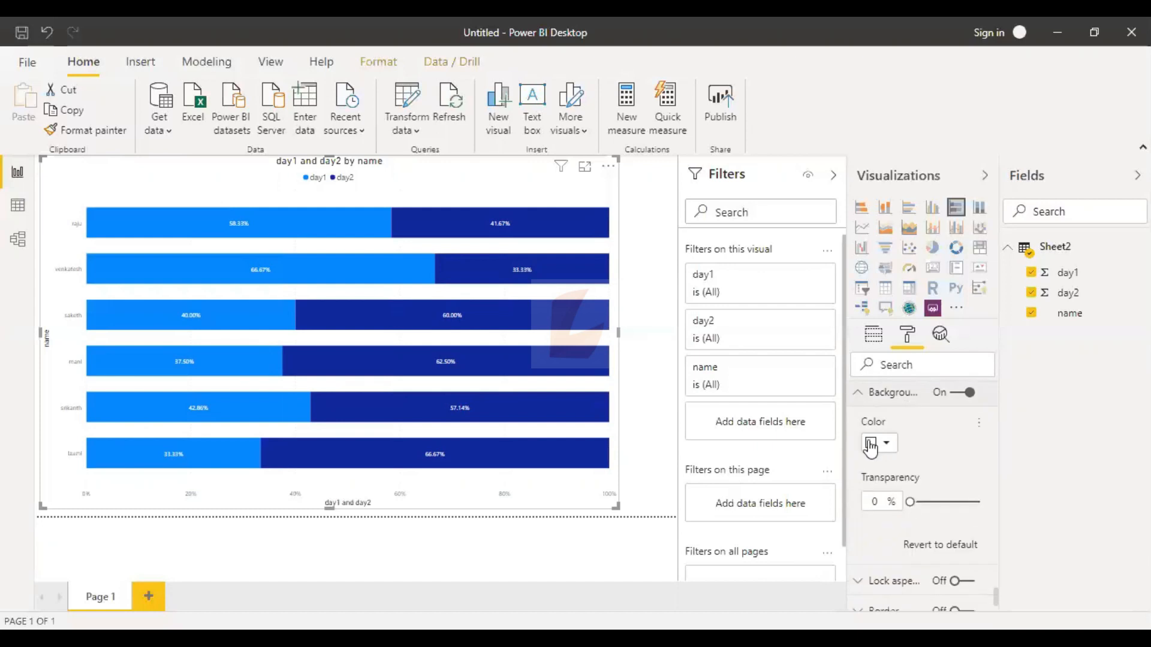
pyautogui.click(870, 445)
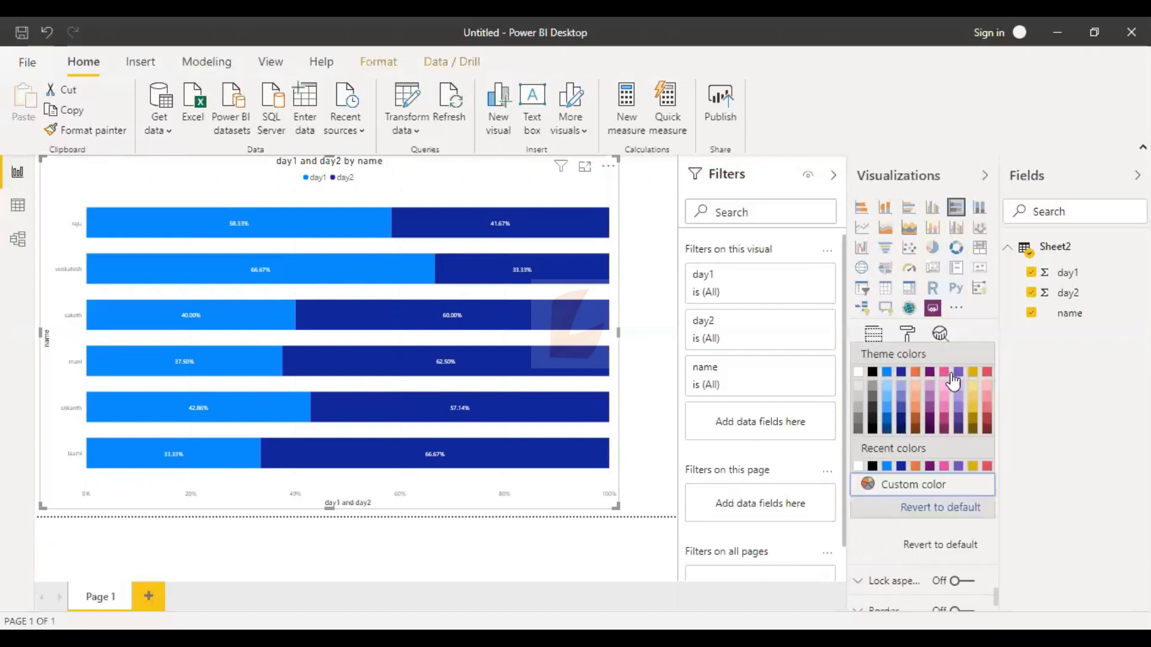
pyautogui.click(986, 384)
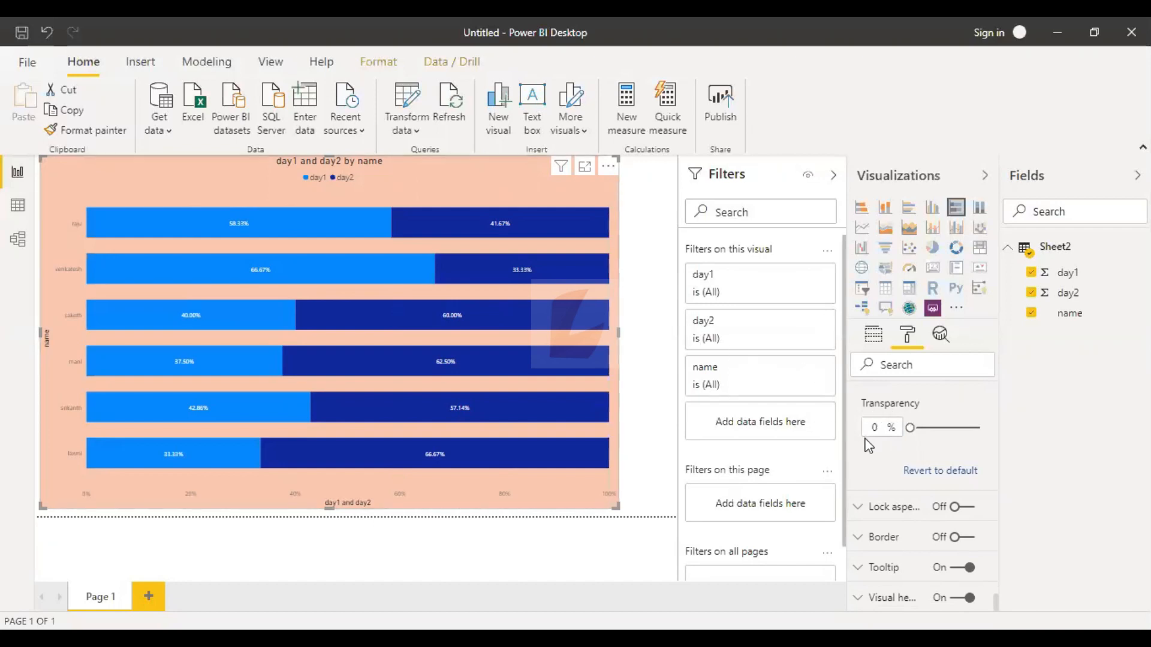
pyautogui.moveTo(910, 427); pyautogui.dragTo(954, 428)
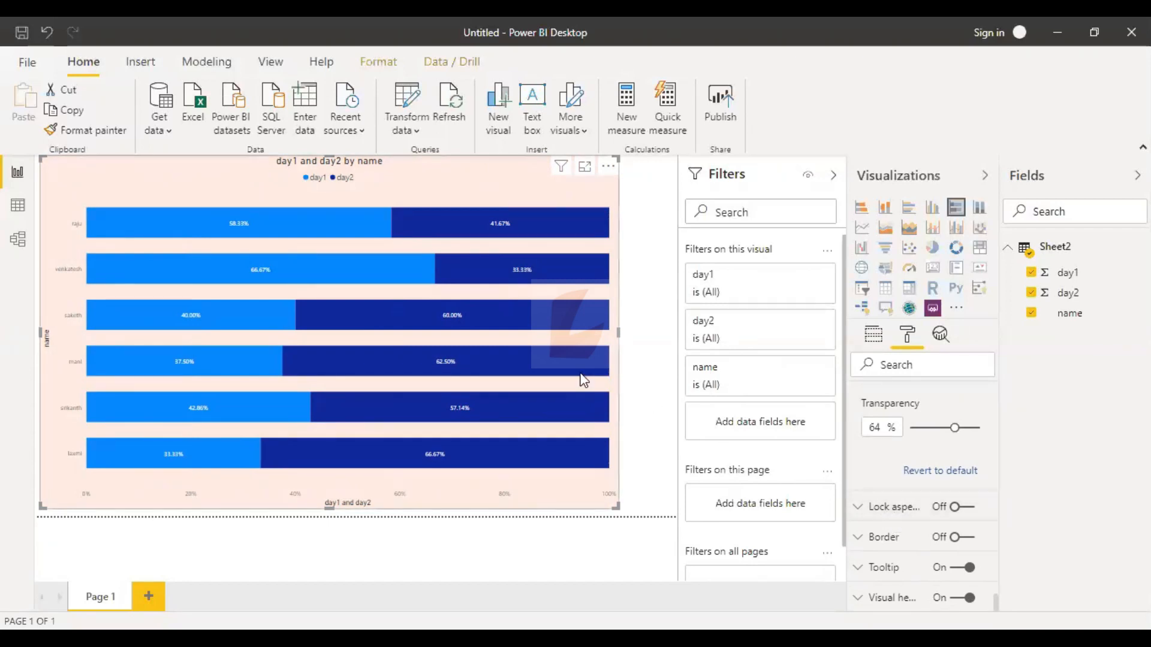
pyautogui.moveTo(583, 381)
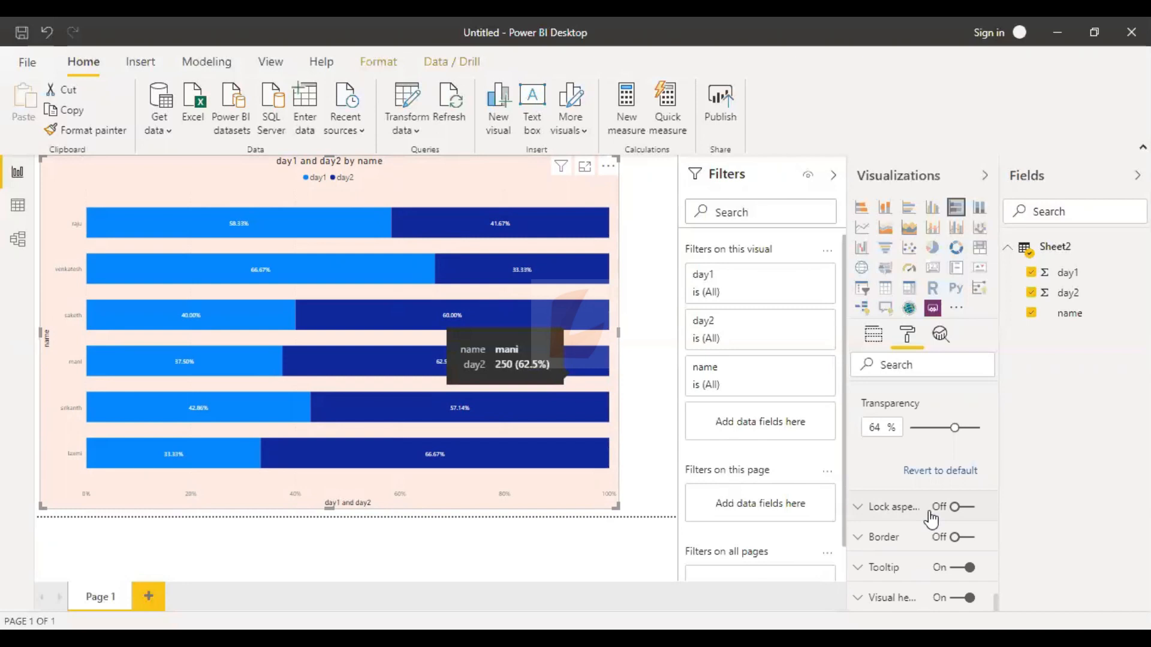
# - Lock the chart's aspect ratio and turn on its border with a corner radius of 12 px
pyautogui.click(968, 509)
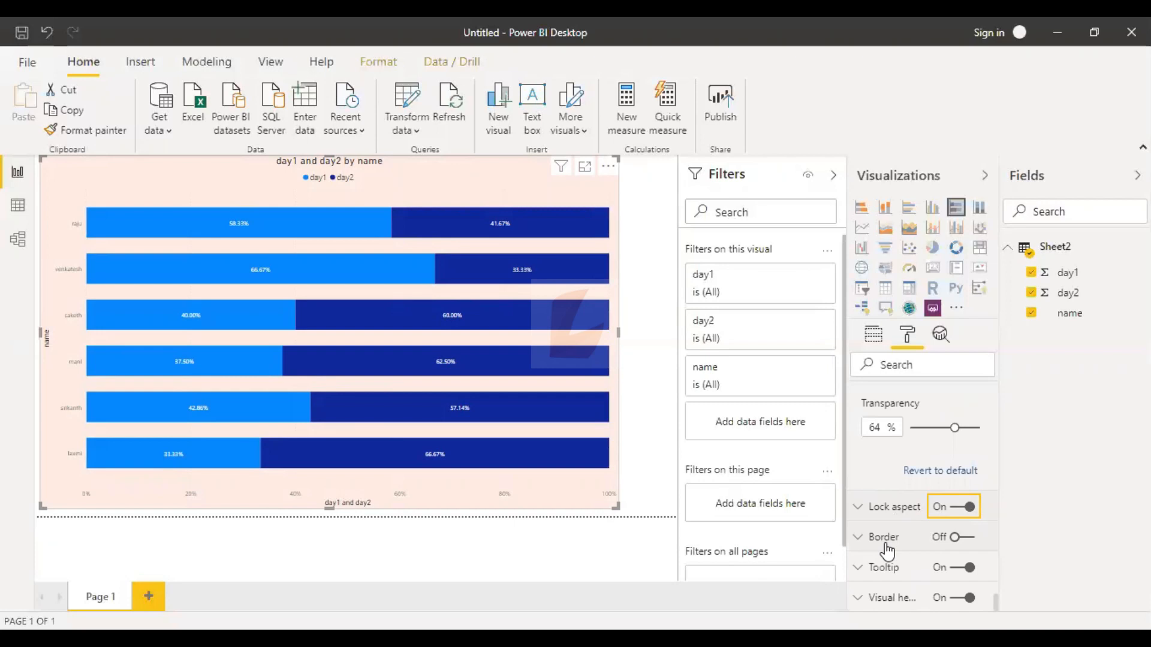
pyautogui.click(967, 540)
pyautogui.click(953, 542)
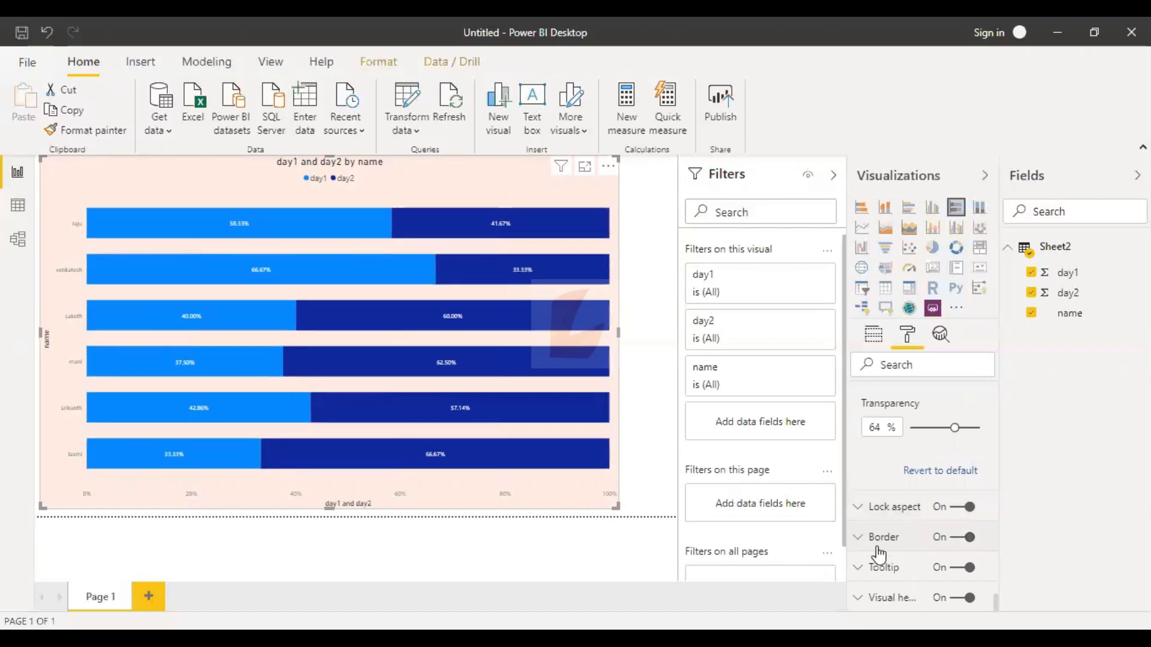
pyautogui.click(878, 542)
pyautogui.scroll(-1, 878, 582)
pyautogui.scroll(-1, 880, 584)
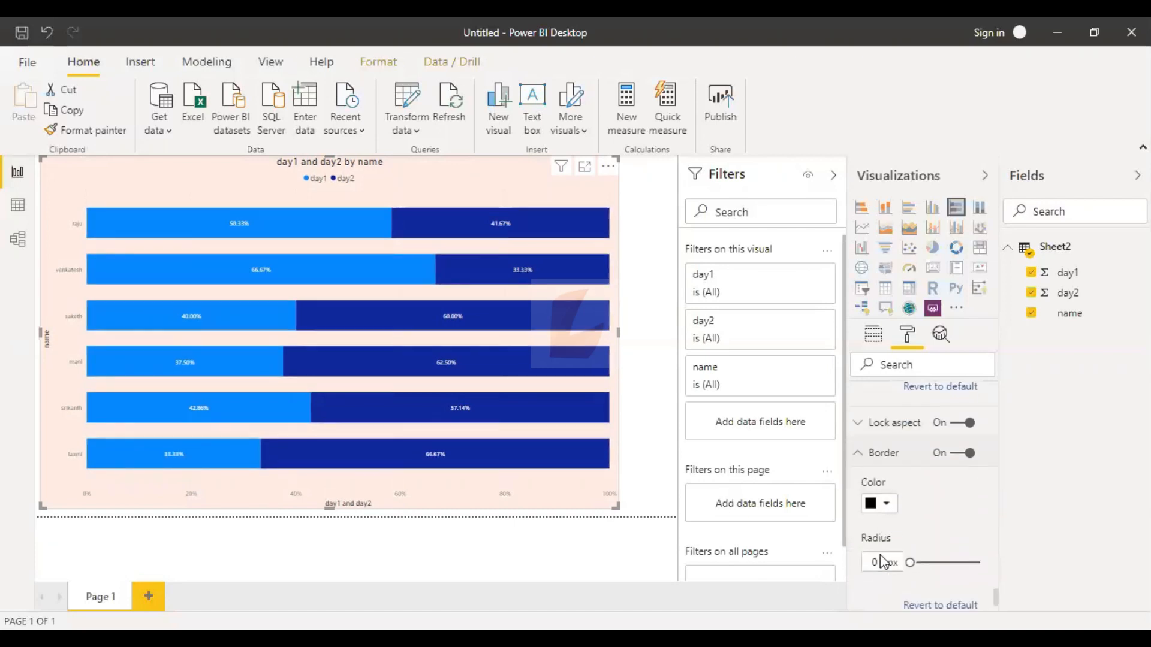
pyautogui.moveTo(911, 563); pyautogui.dragTo(937, 564)
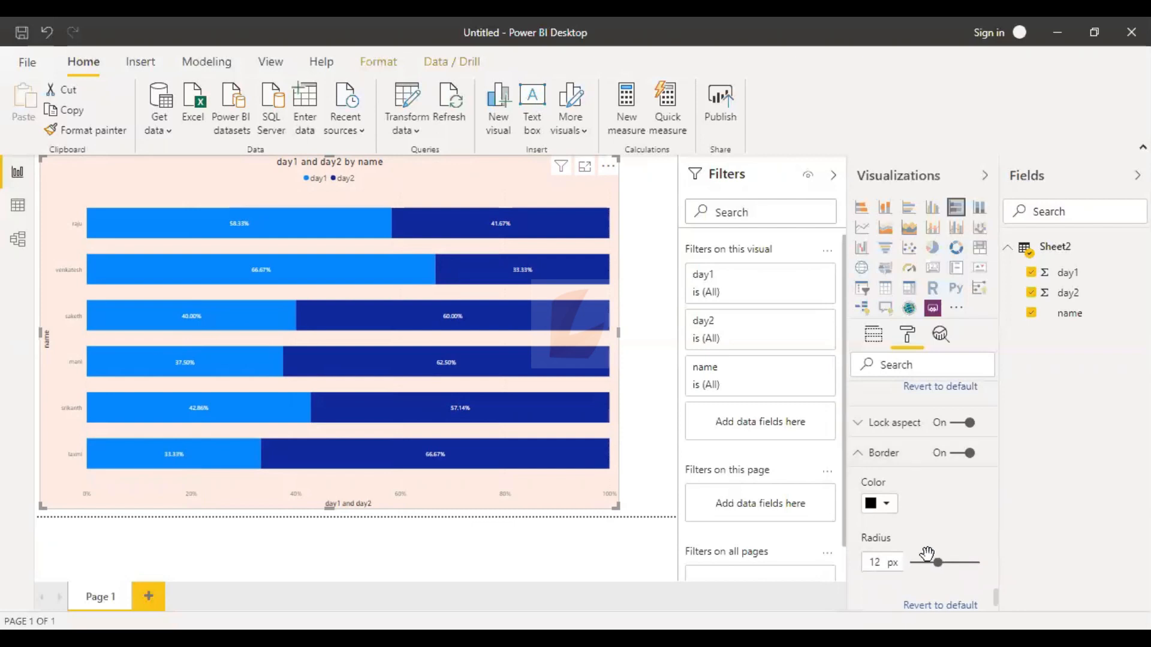
pyautogui.click(862, 452)
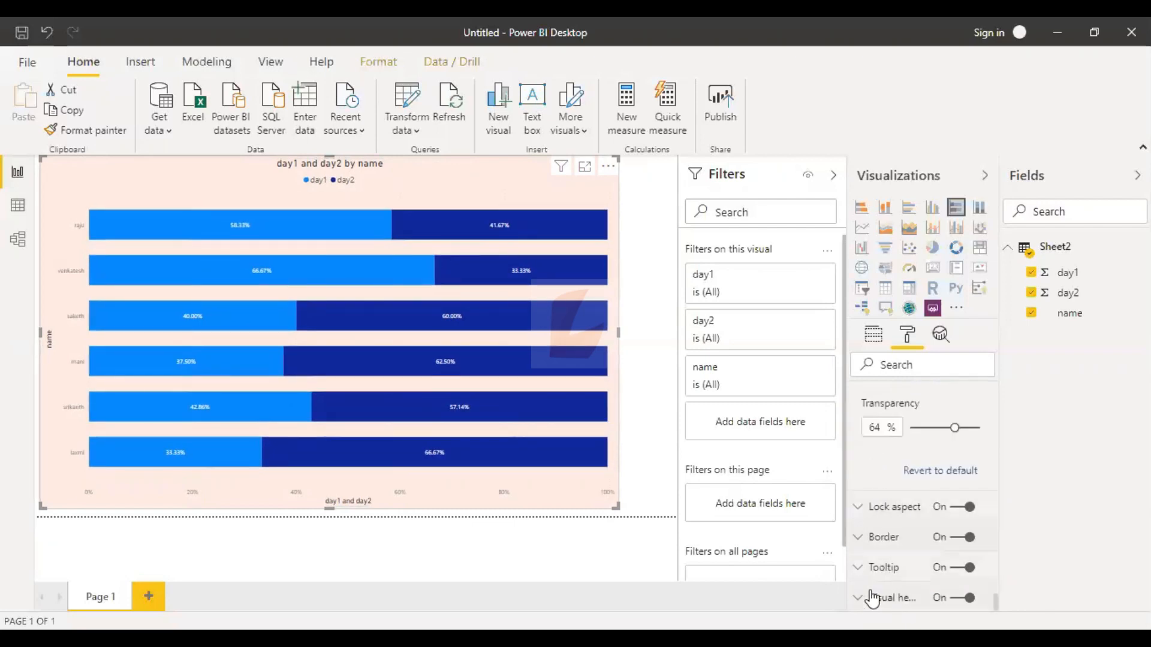